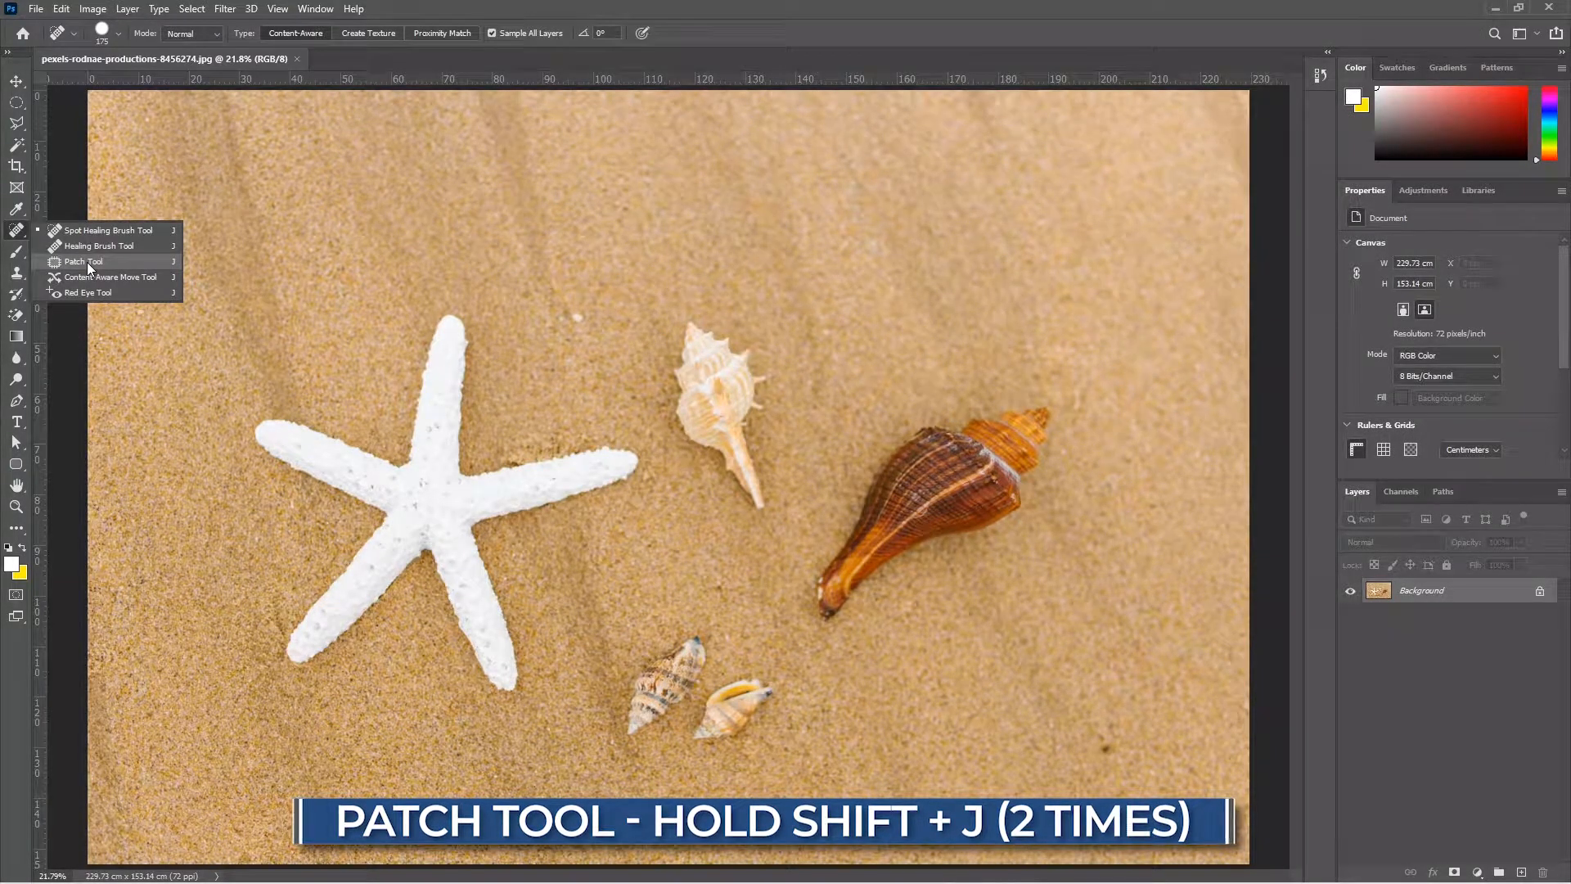
Activate the Patch tool and practise outlining the pale spiky shell with a freehand and a straight-edged selection, clearing each one.
click(87, 262)
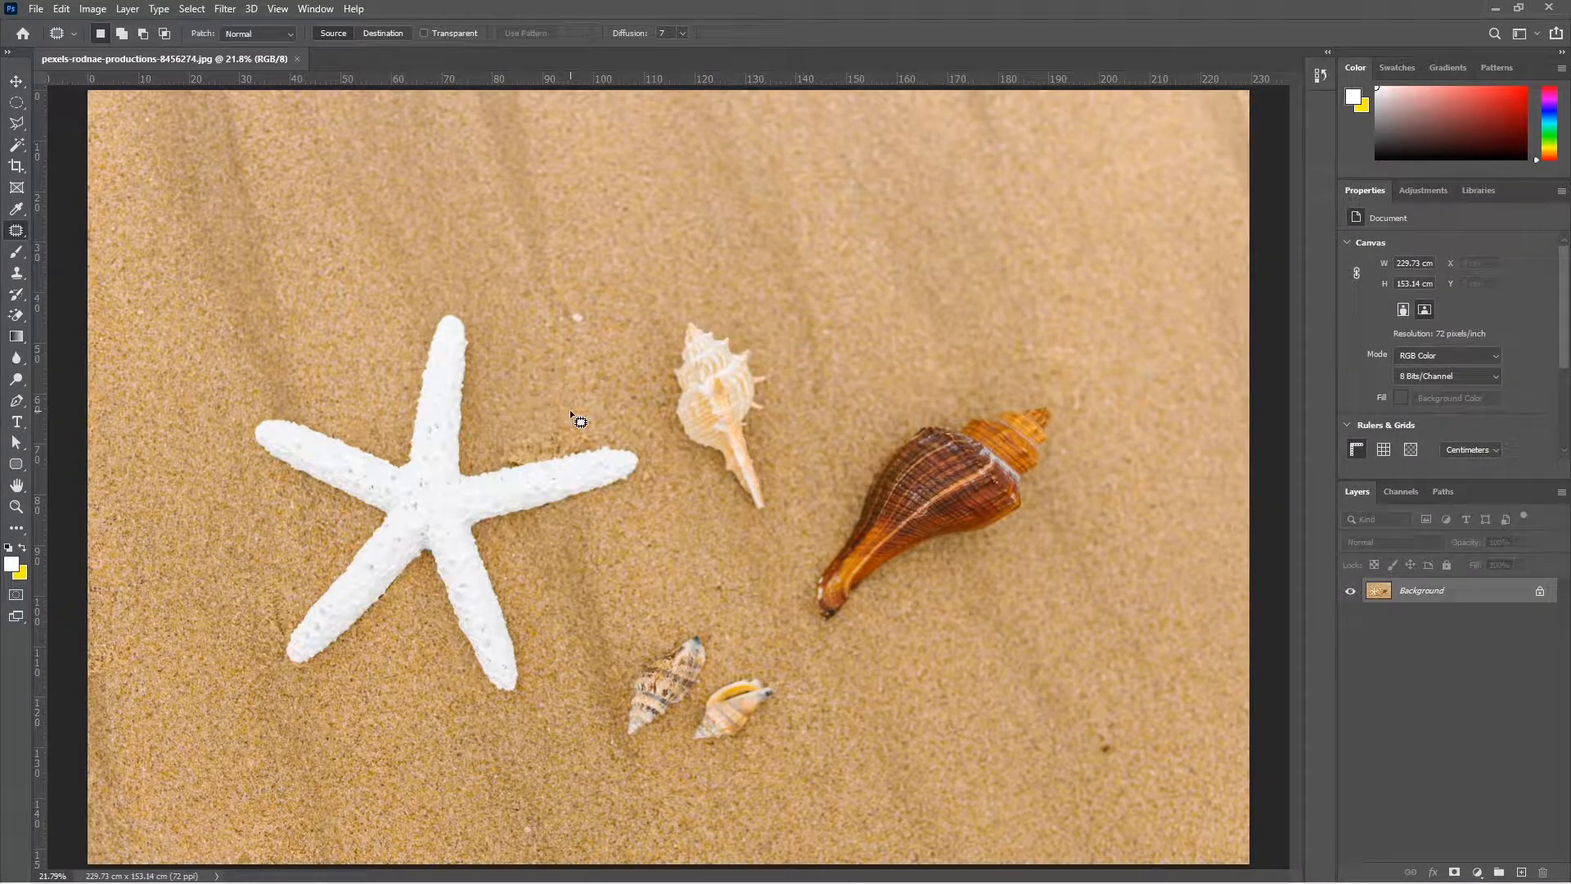
mouse_move(664, 450)
mouse_down()
mouse_move(658, 337)
mouse_move(692, 315)
mouse_move(753, 322)
mouse_move(796, 360)
mouse_move(808, 486)
mouse_move(780, 556)
mouse_move(749, 558)
mouse_move(684, 510)
mouse_up()
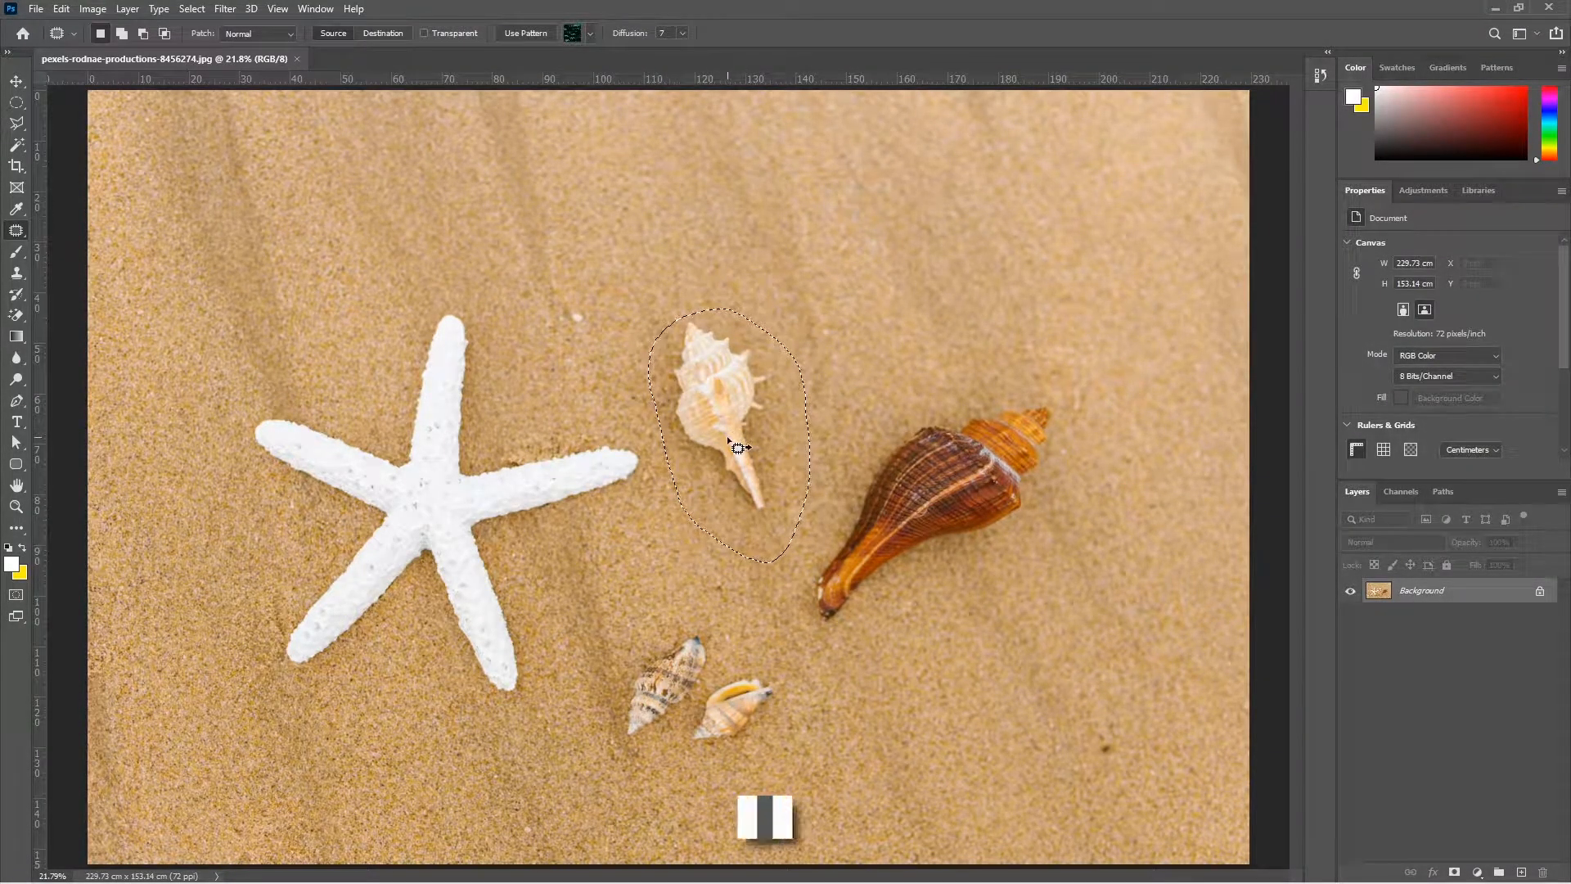
key(ctrl+d)
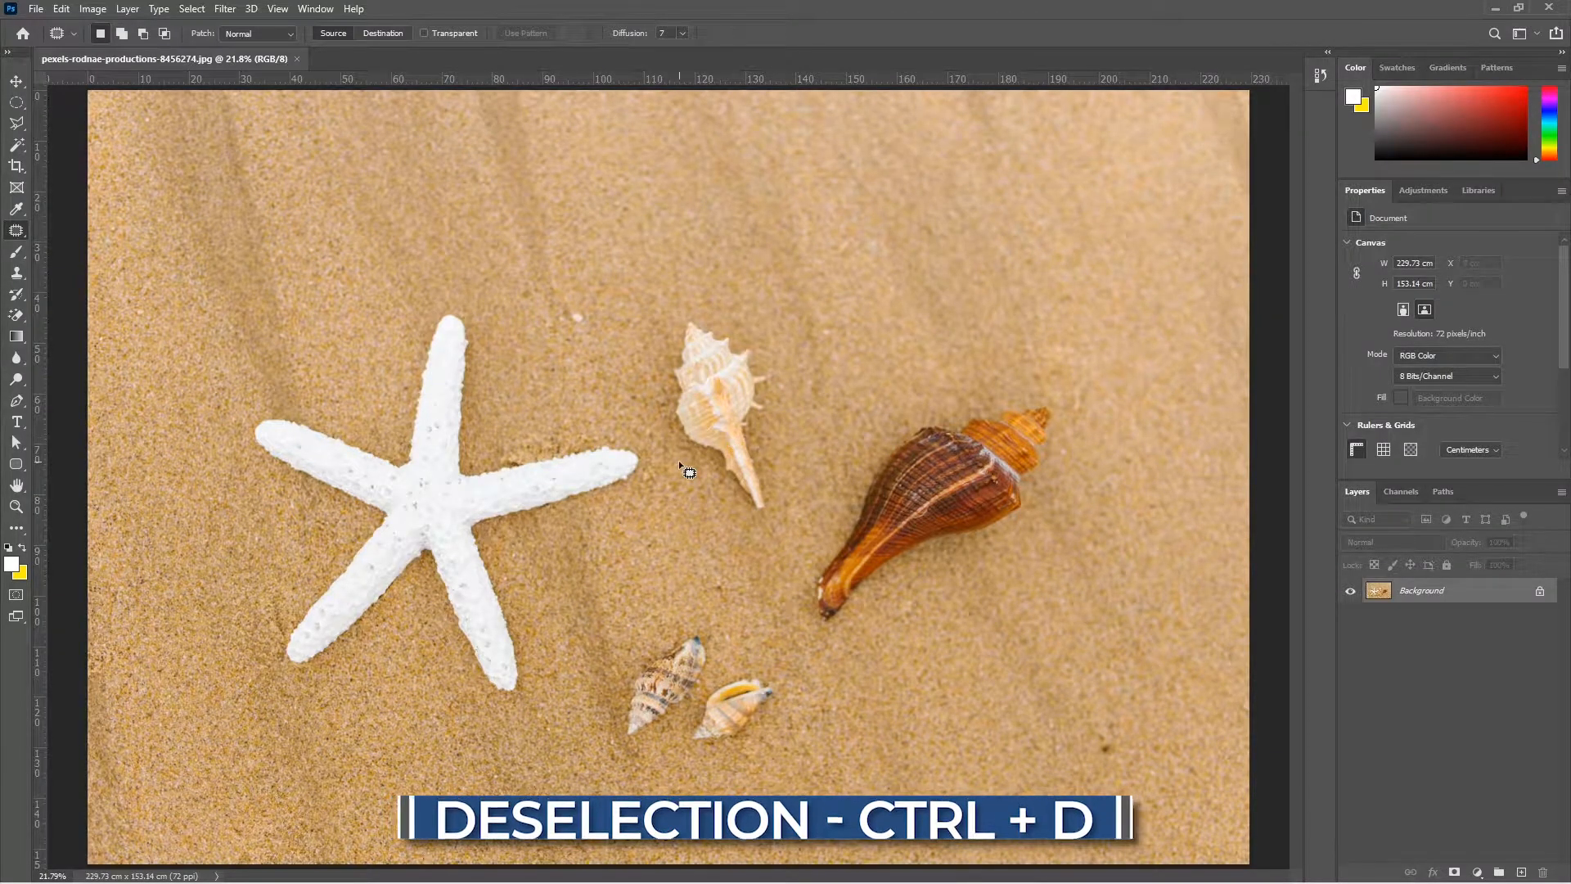
mouse_move(678, 475)
mouse_down()
mouse_move(626, 333)
mouse_move(761, 279)
mouse_move(821, 492)
mouse_move(712, 540)
mouse_move(690, 486)
mouse_move(716, 551)
mouse_up()
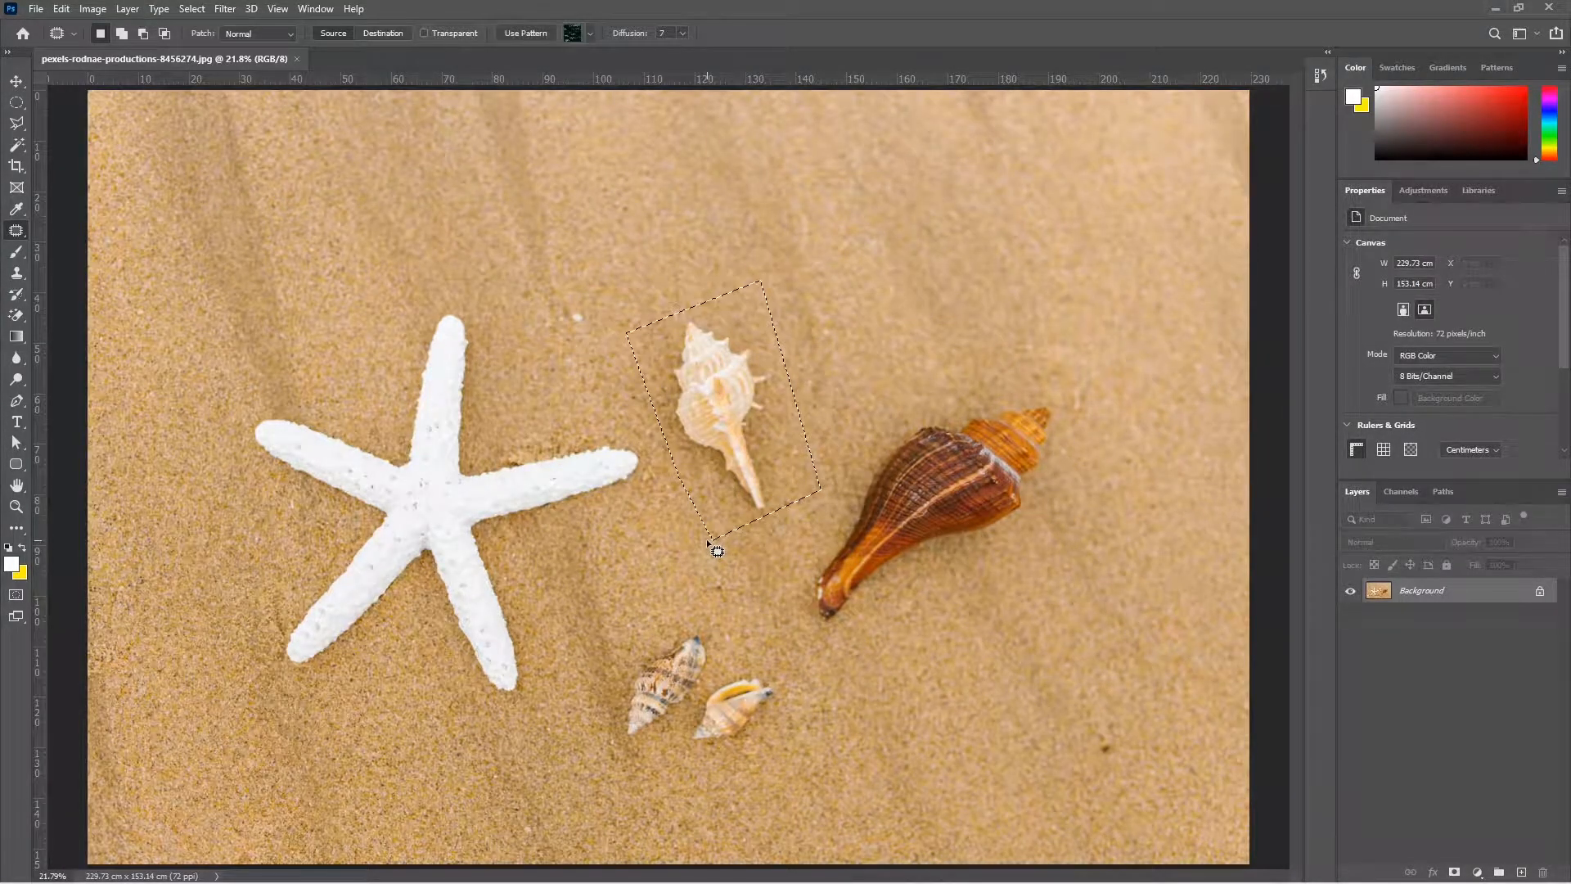
key(ctrl+d)
Try replacing the pale spiky shell with sand sampled above the starfish, and undo the patch.
mouse_move(675, 312)
mouse_down()
mouse_move(751, 329)
mouse_move(788, 386)
mouse_move(779, 517)
mouse_move(726, 517)
mouse_move(631, 419)
mouse_up()
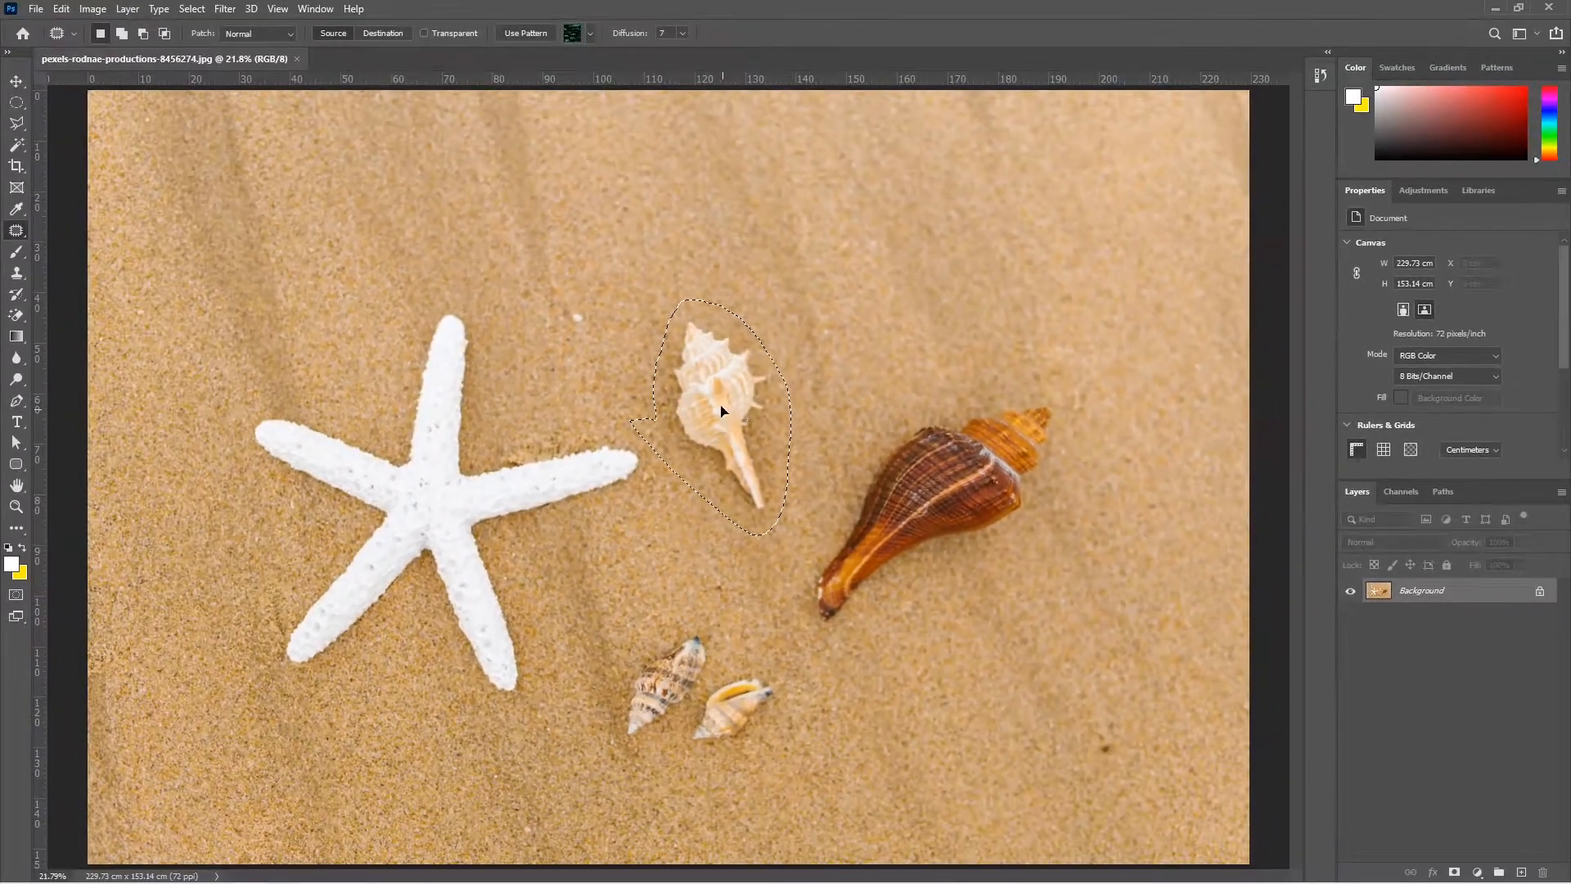
drag(708, 420, 431, 176)
drag(590, 306, 546, 245)
key(ctrl+d)
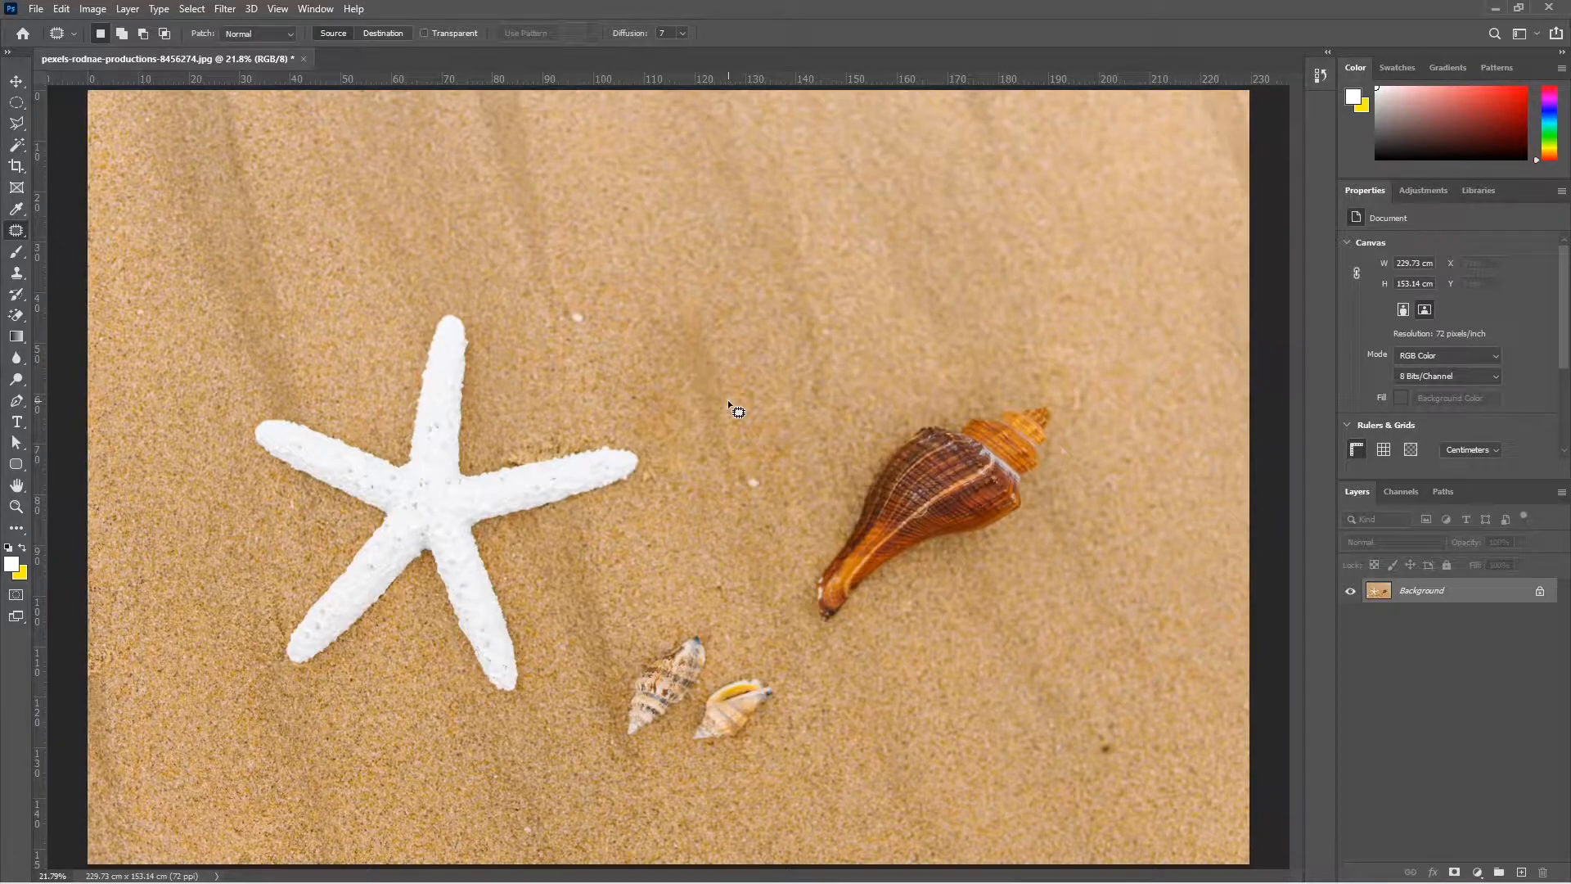
key(ctrl+z)
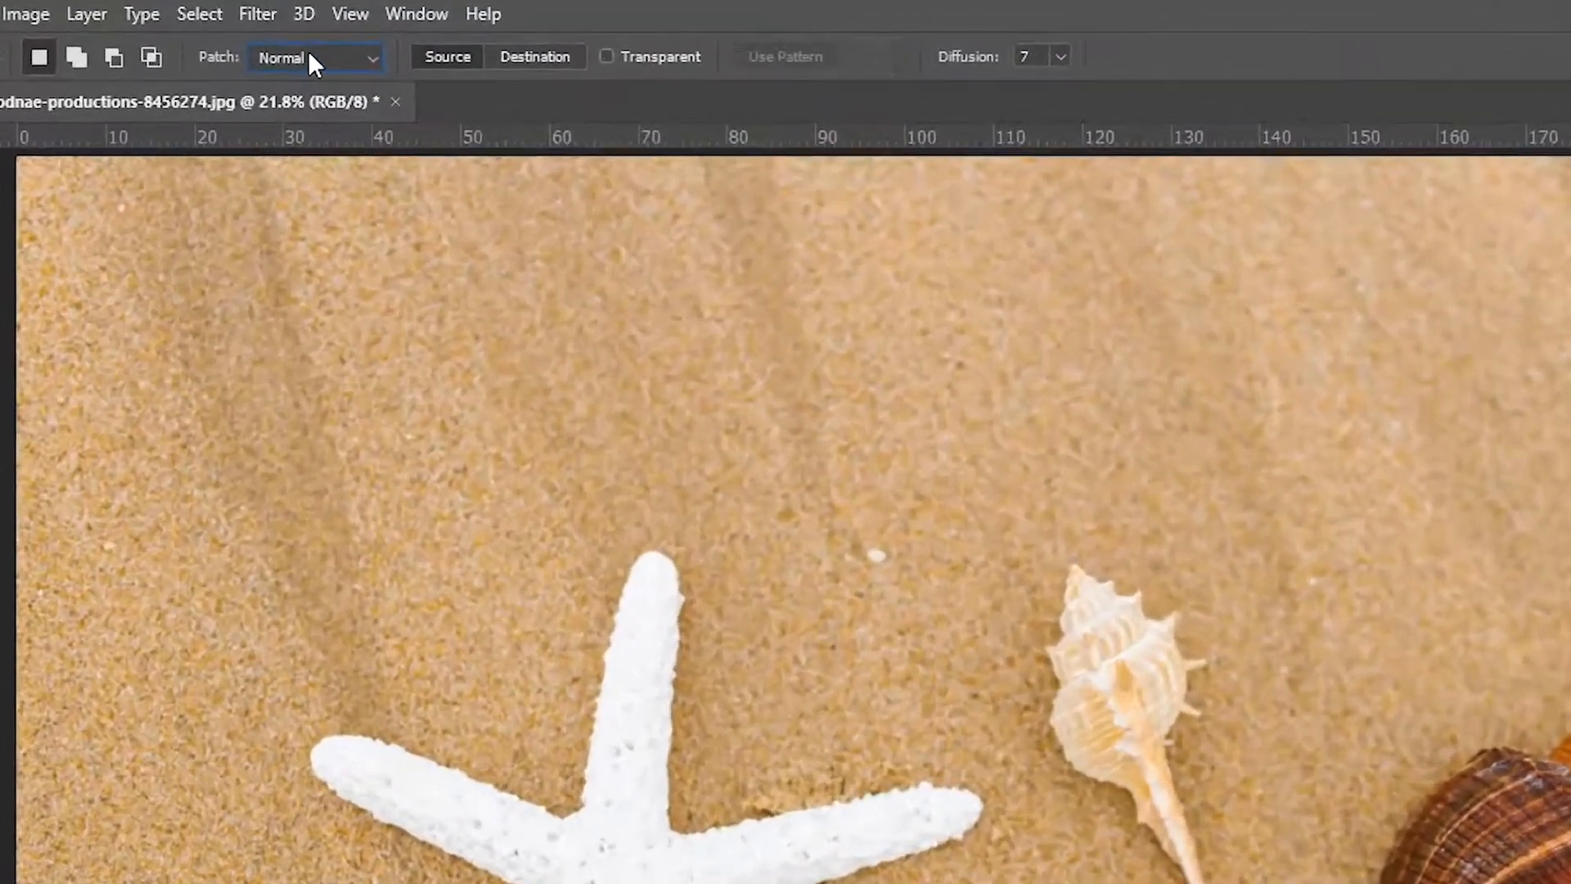
Keep the patch mode on Normal, outline the pale spiky shell, patch it with sand from above the starfish and deselect.
click(253, 33)
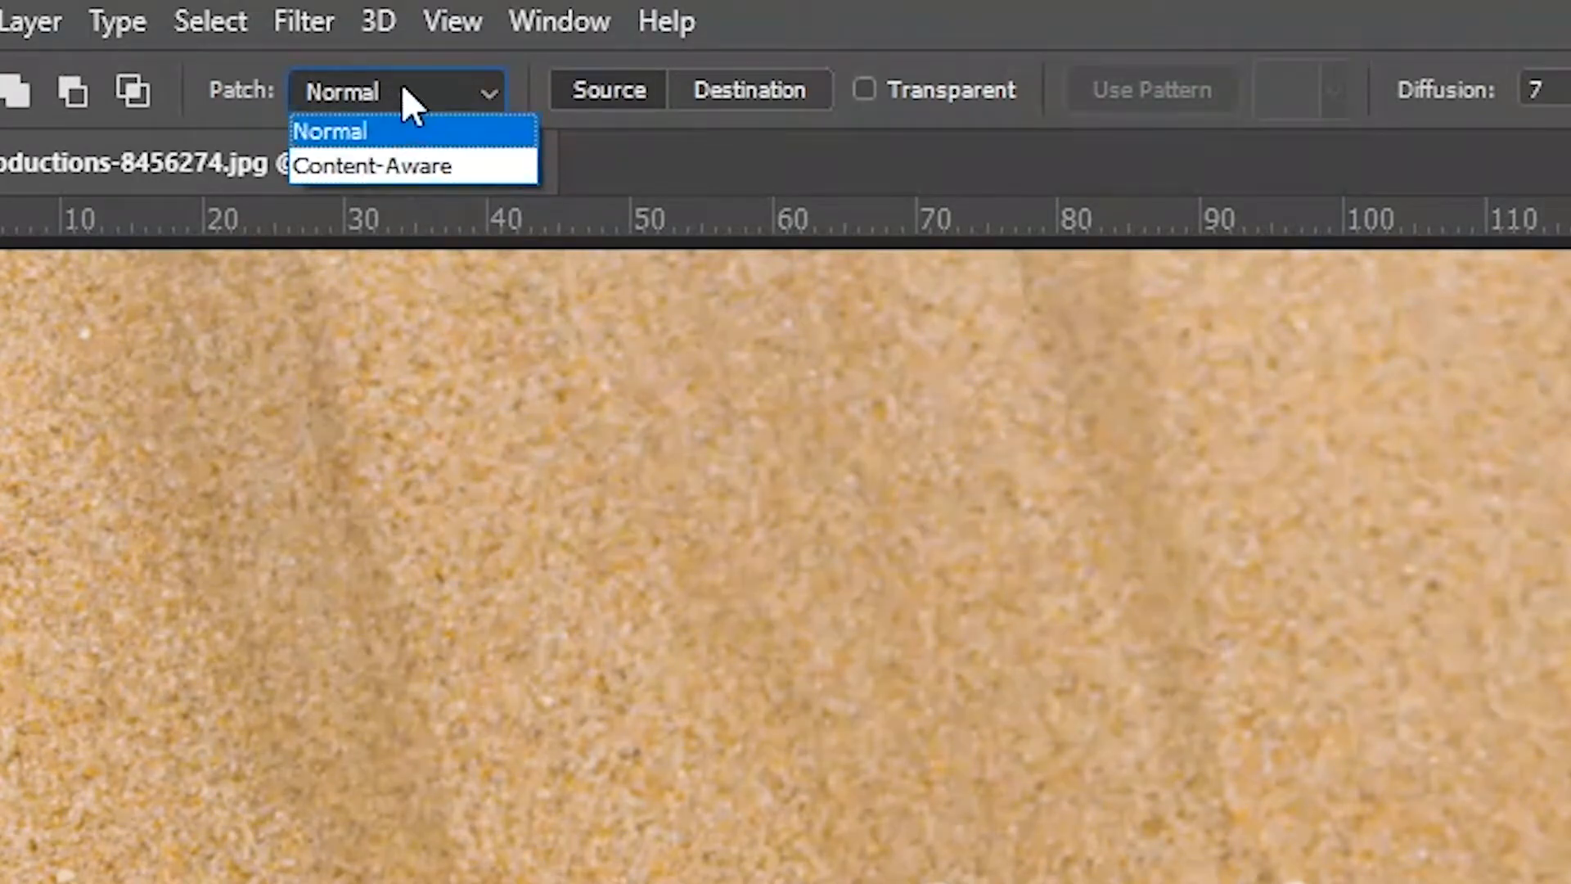
click(396, 137)
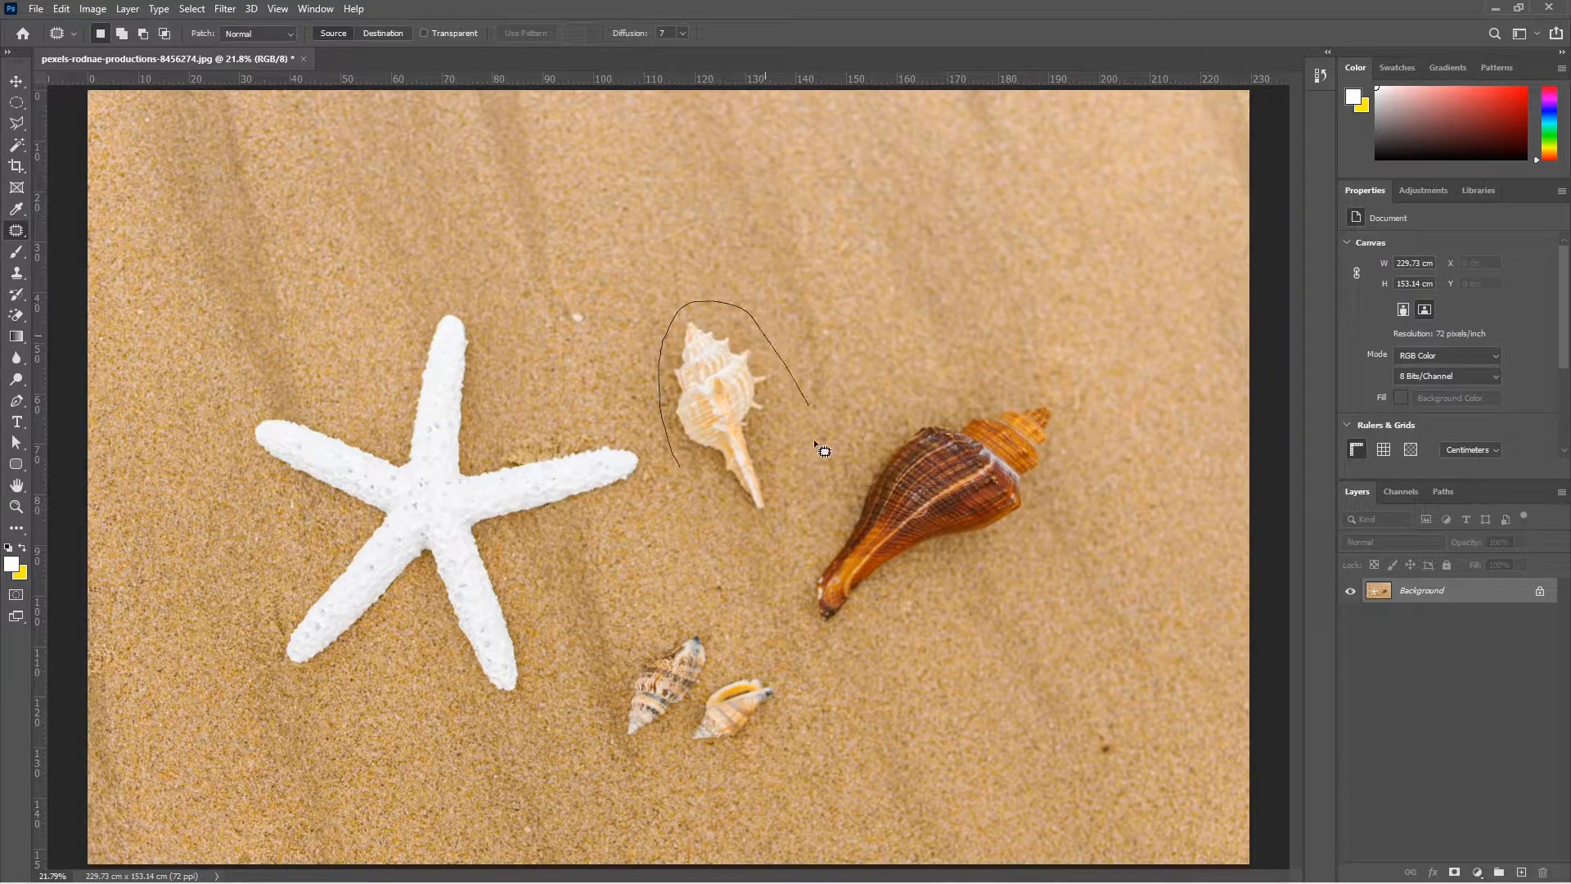
mouse_move(787, 529)
mouse_down()
mouse_move(679, 471)
mouse_move(543, 288)
mouse_move(562, 316)
mouse_move(547, 327)
mouse_move(474, 326)
mouse_move(415, 468)
mouse_move(551, 306)
mouse_move(548, 283)
mouse_up()
key(ctrl+d)
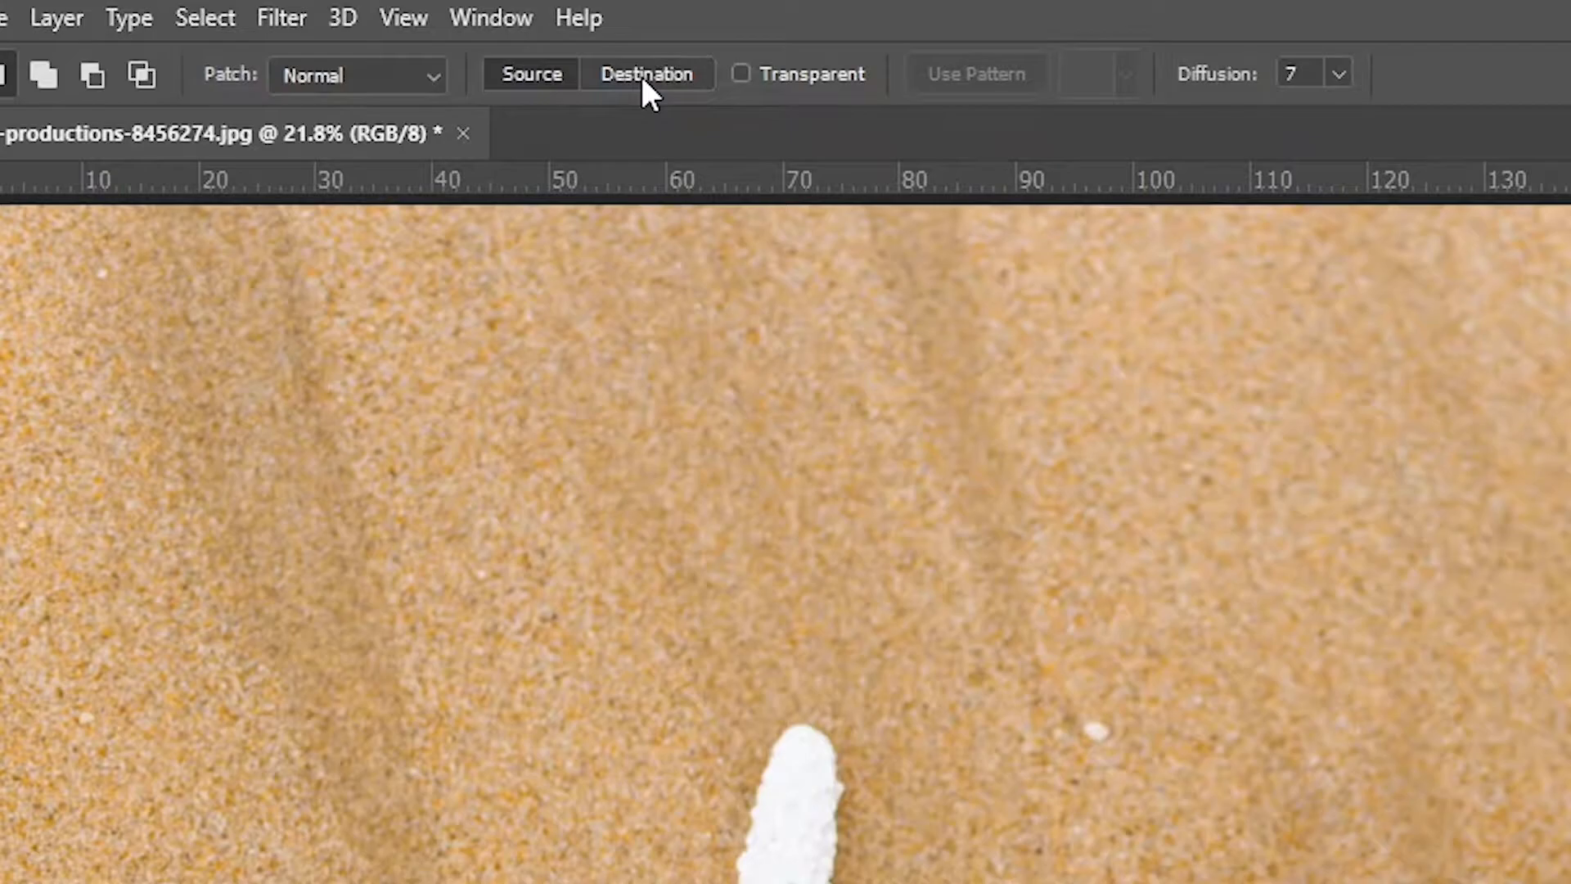
Undo the shell patch and, in Destination mode, copy the outlined shell onto the sand about 41 cm left and 33 cm up.
click(643, 81)
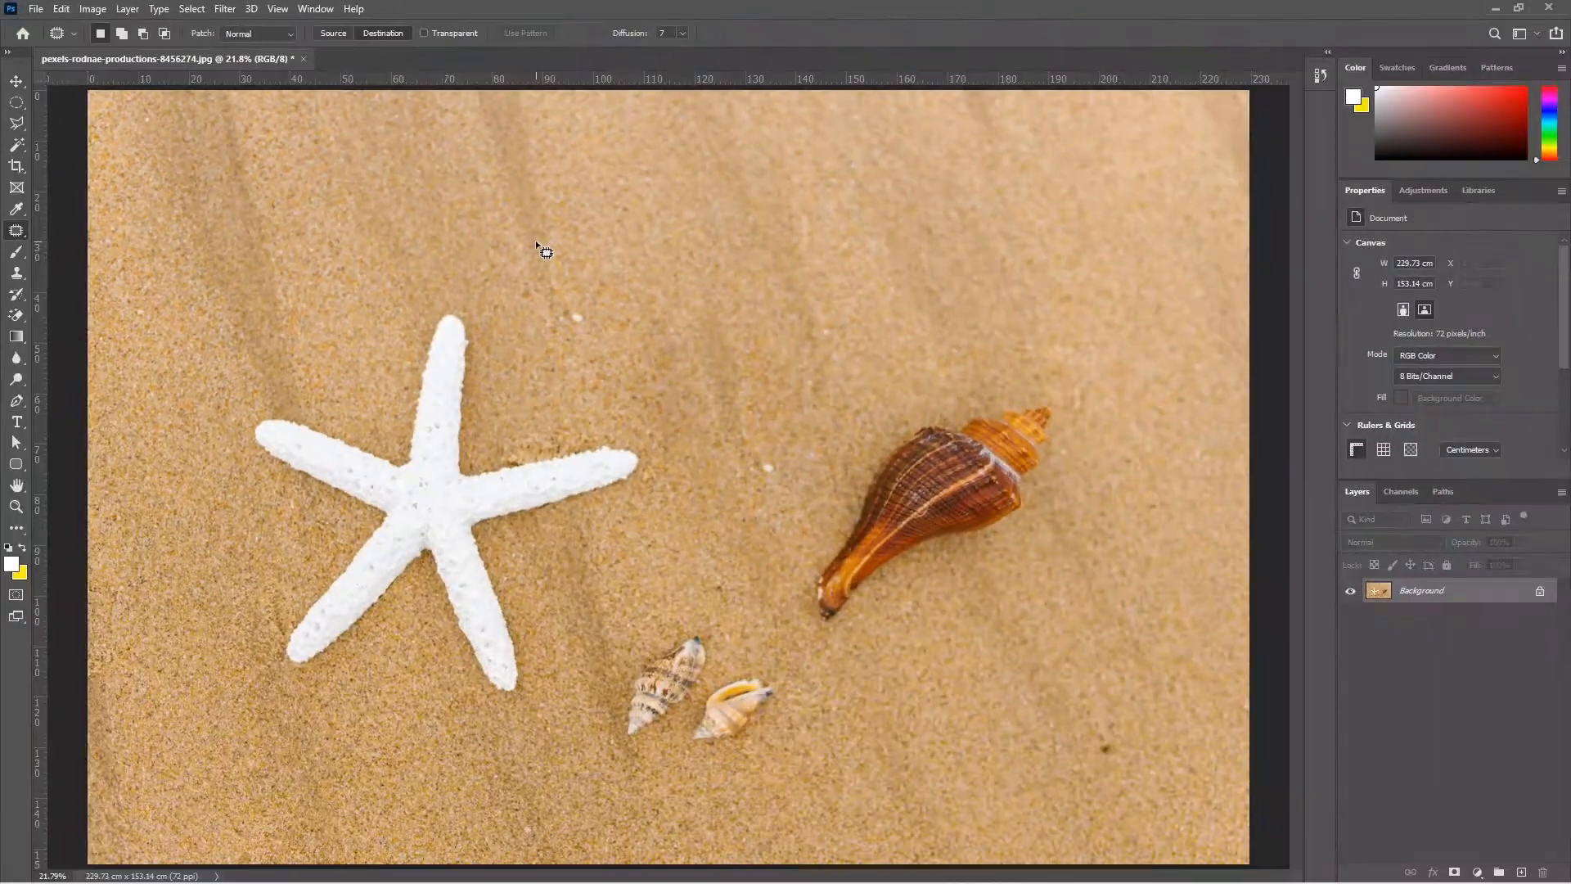
key(ctrl+shift+d)
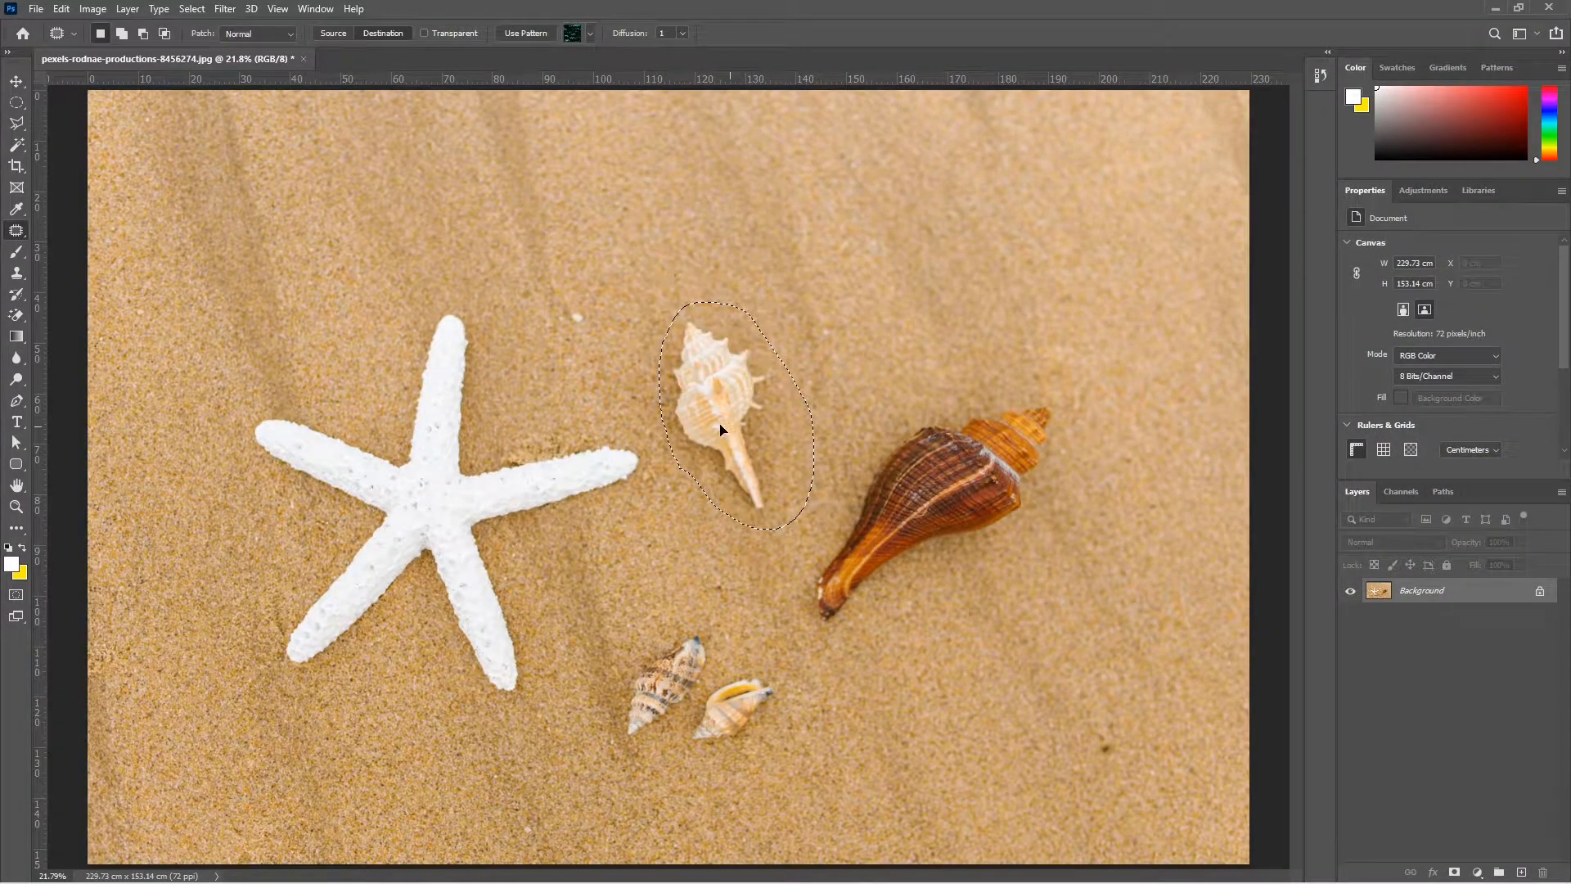
drag(720, 433, 522, 260)
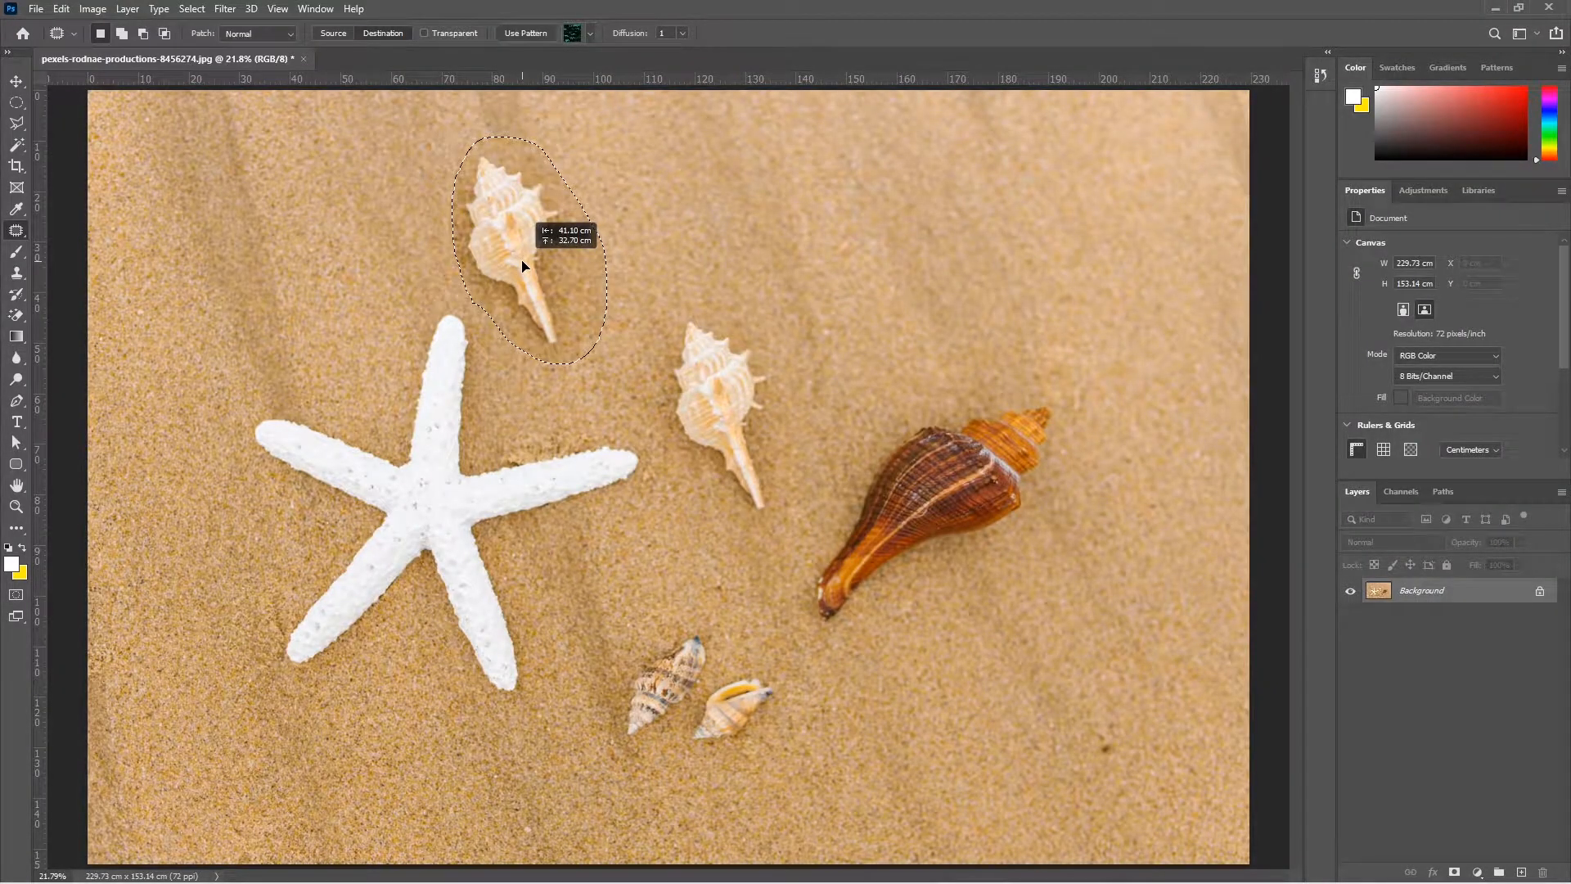
drag(522, 260, 522, 259)
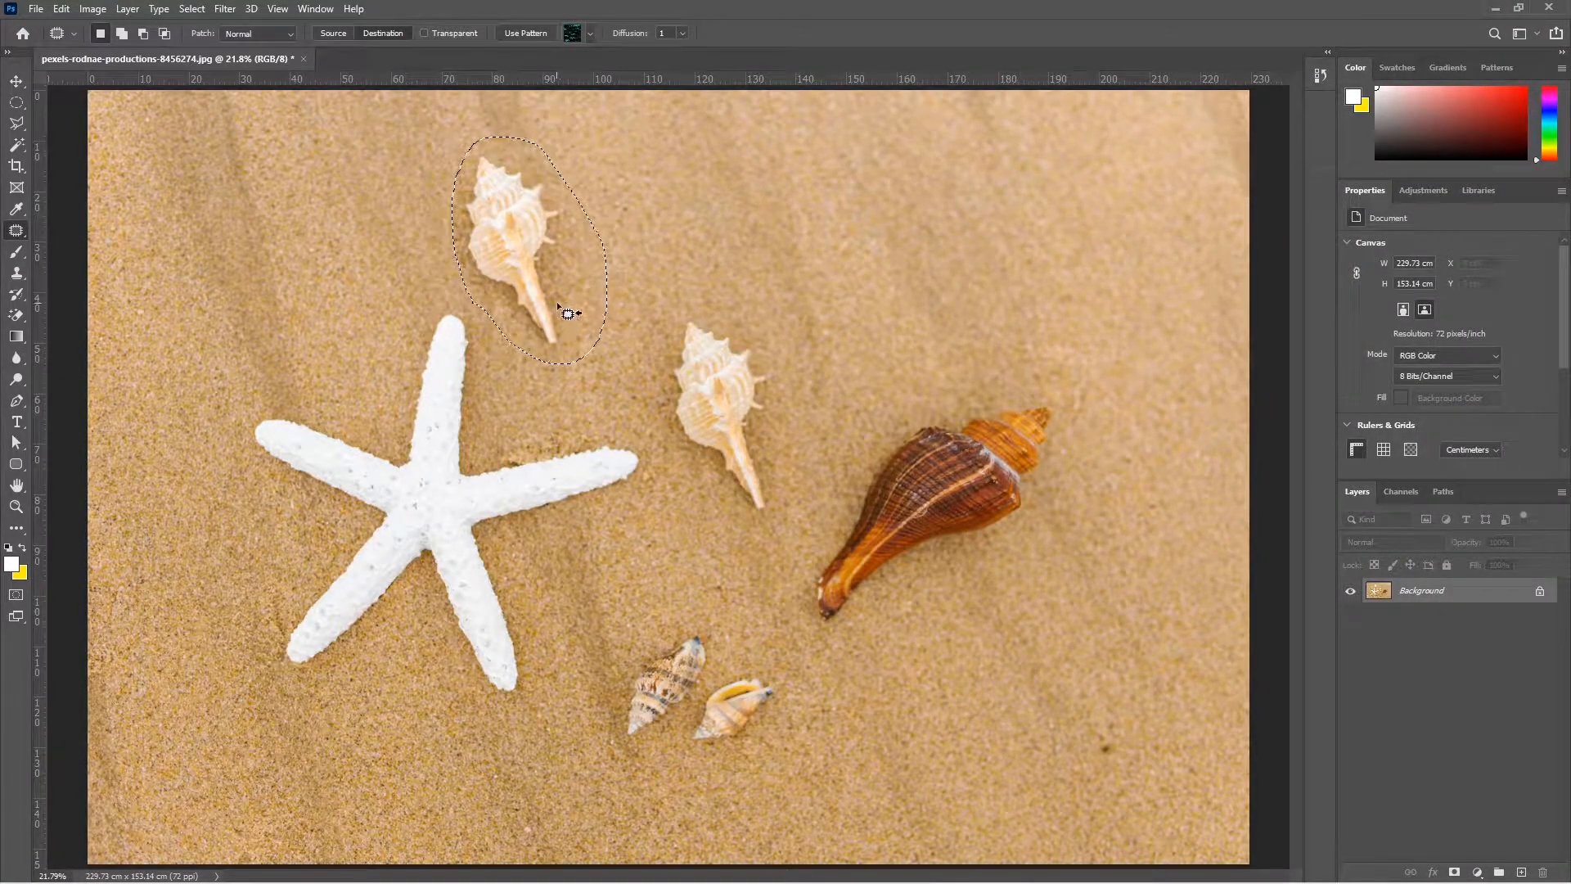
key(ctrl+d)
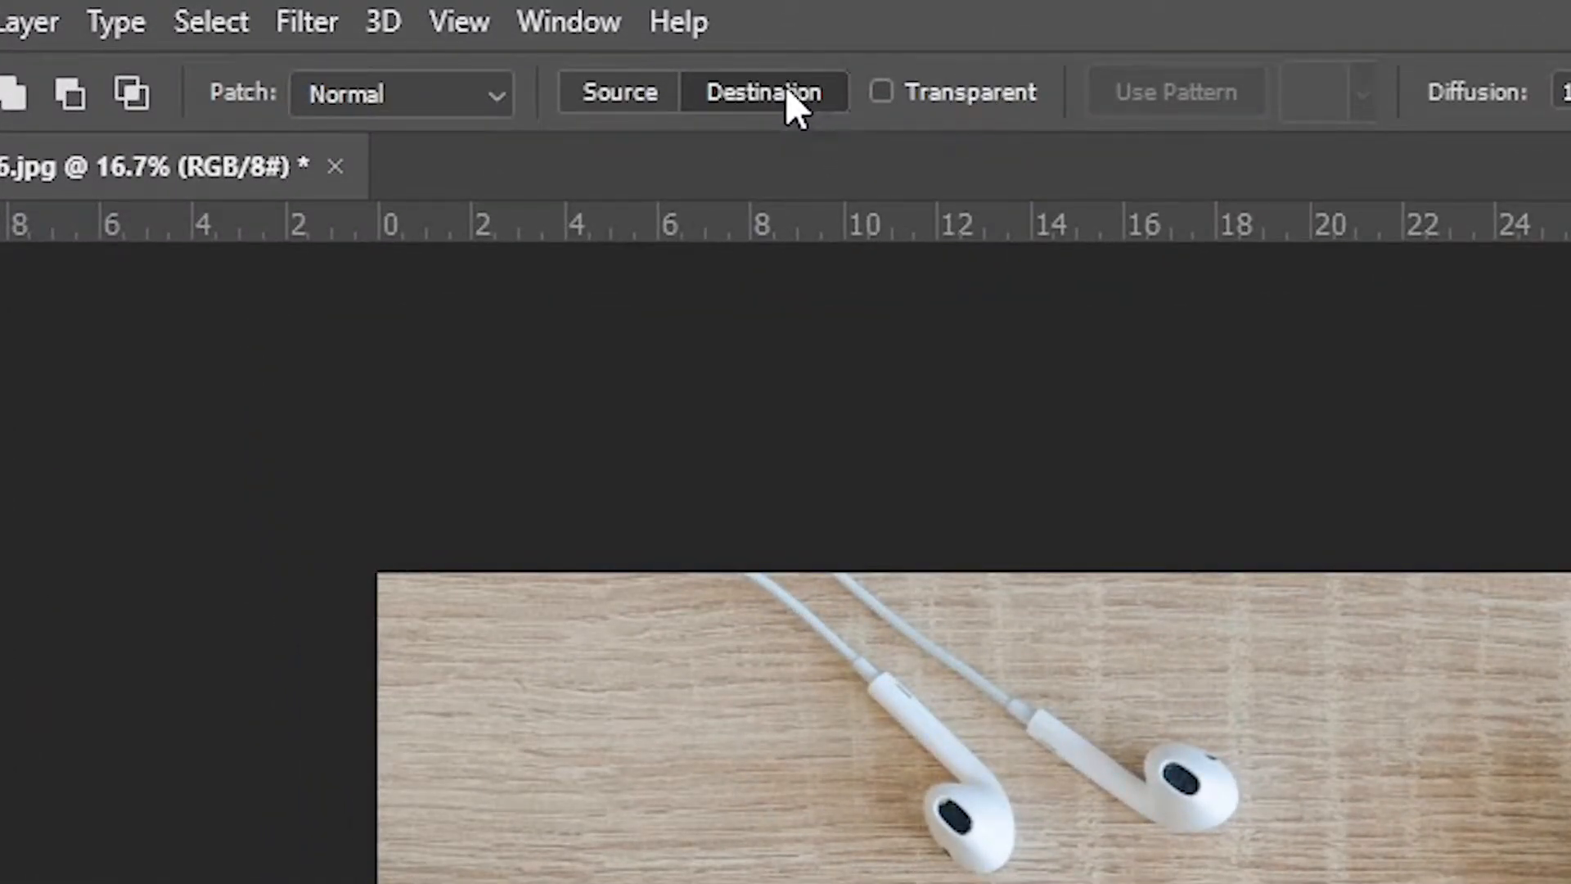
Set the patch to Source with Transparent enabled, outline the coffee cup and patch it with the keyboard keys.
click(621, 90)
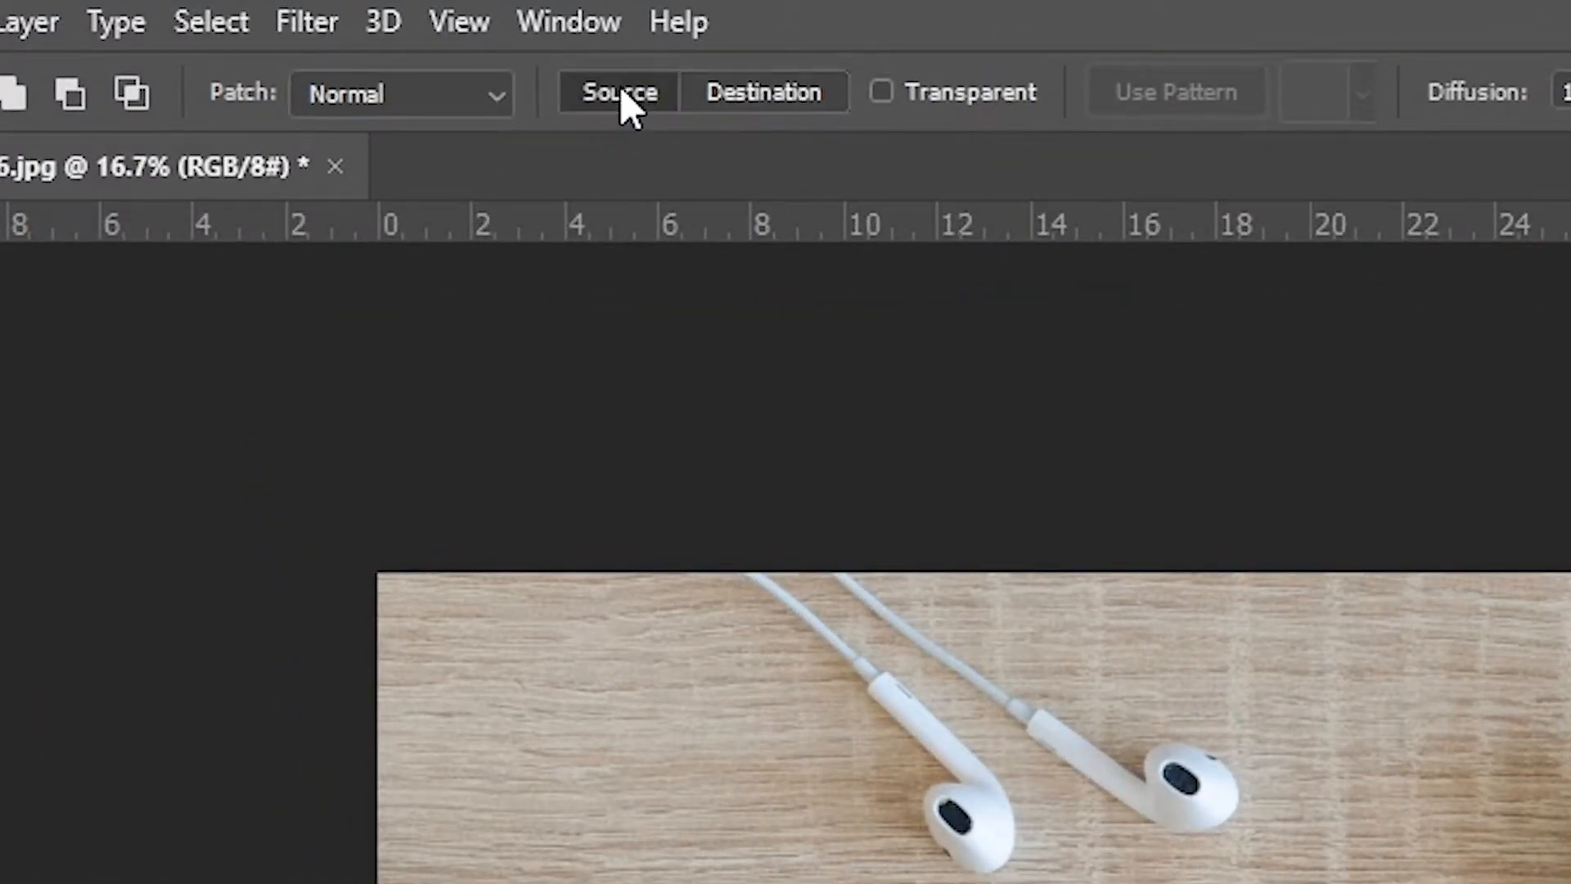
click(883, 90)
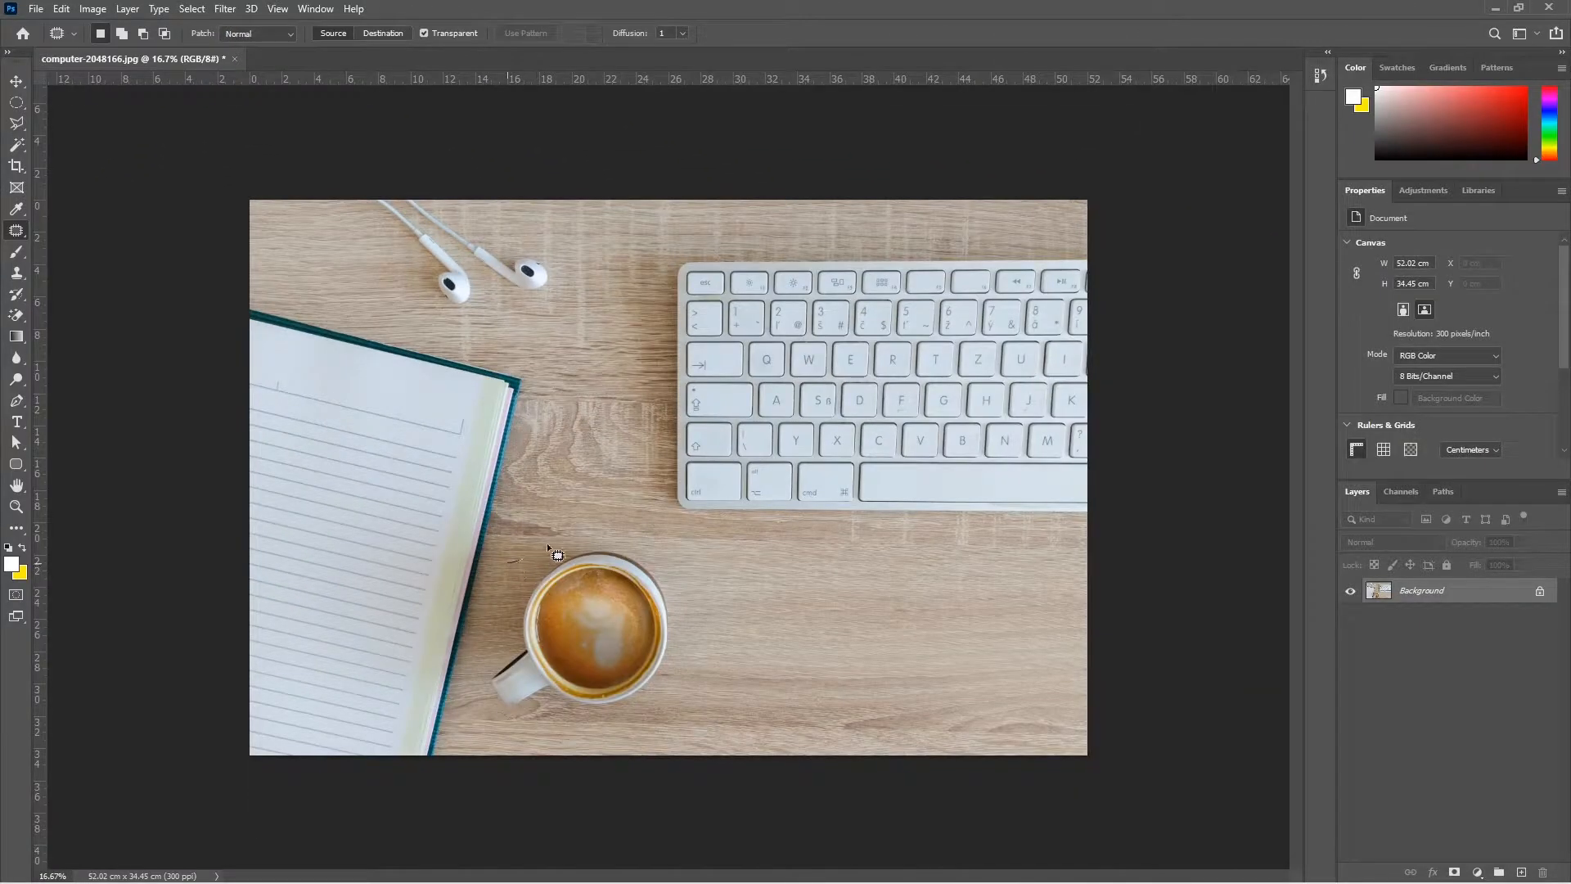
drag(547, 545, 655, 557)
drag(519, 576, 510, 565)
drag(597, 646, 849, 407)
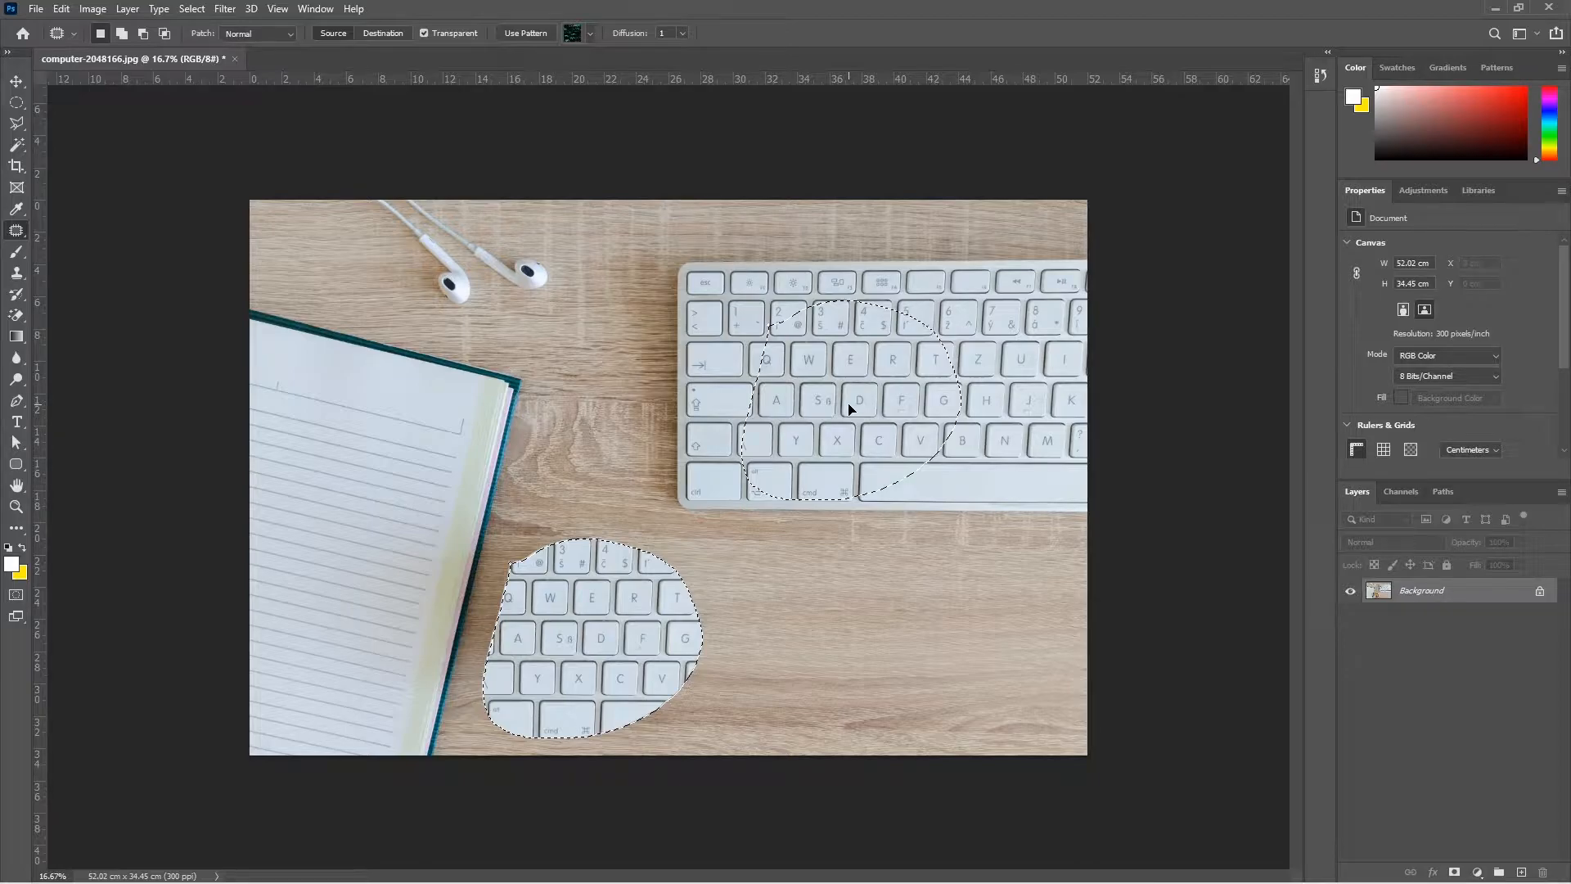
drag(850, 407, 848, 403)
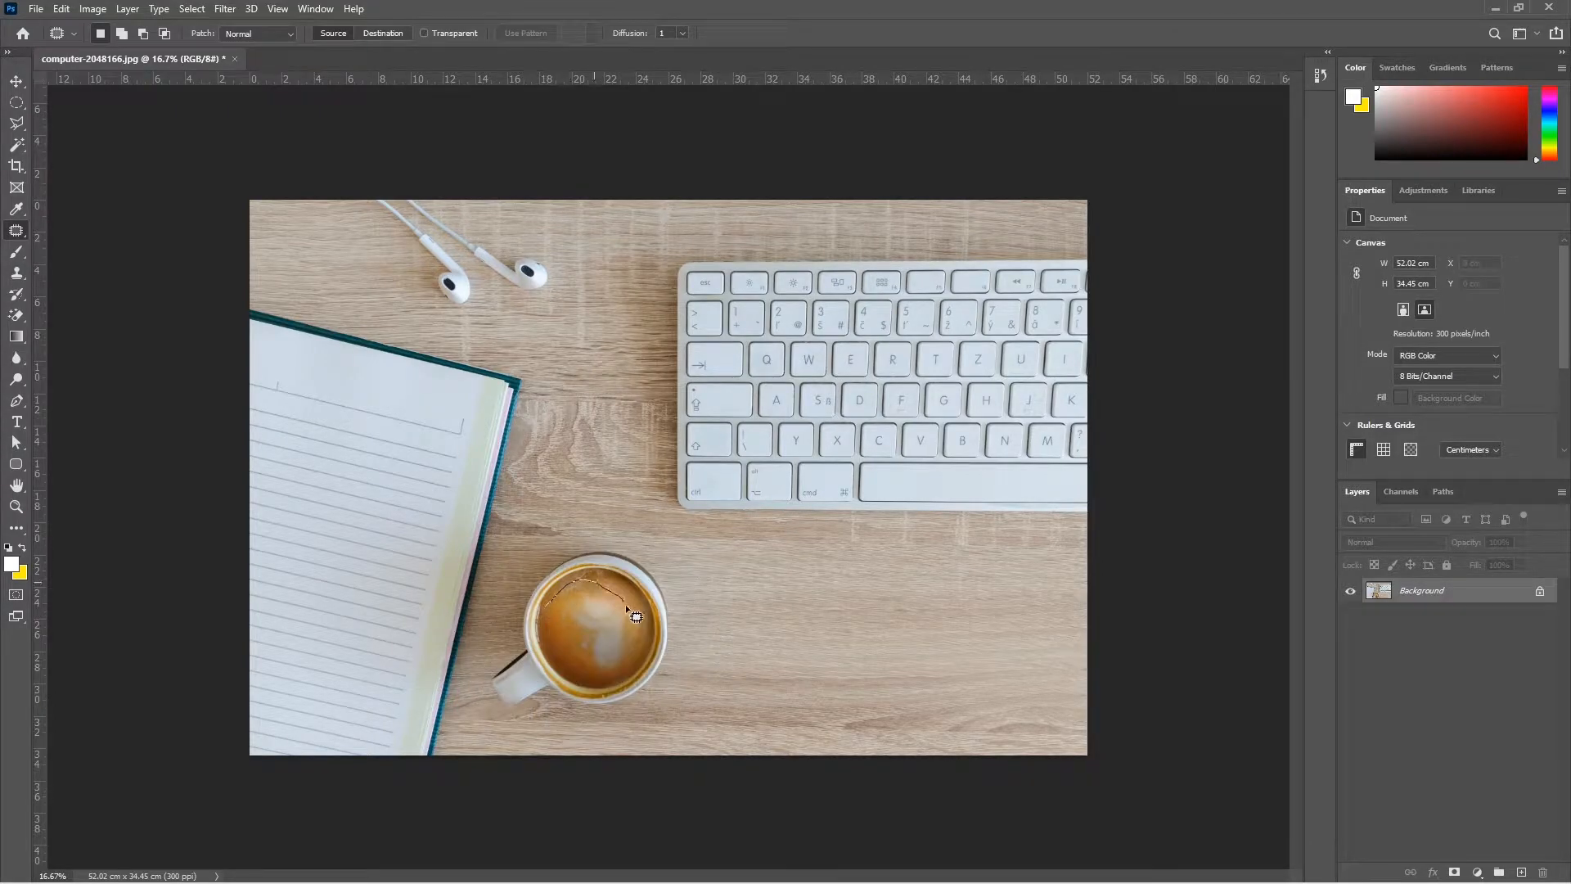
Outline the coffee surface inside the cup and fill it with the first pattern of the Trees group.
mouse_move(627, 609)
mouse_down()
mouse_move(628, 659)
mouse_move(566, 653)
mouse_up()
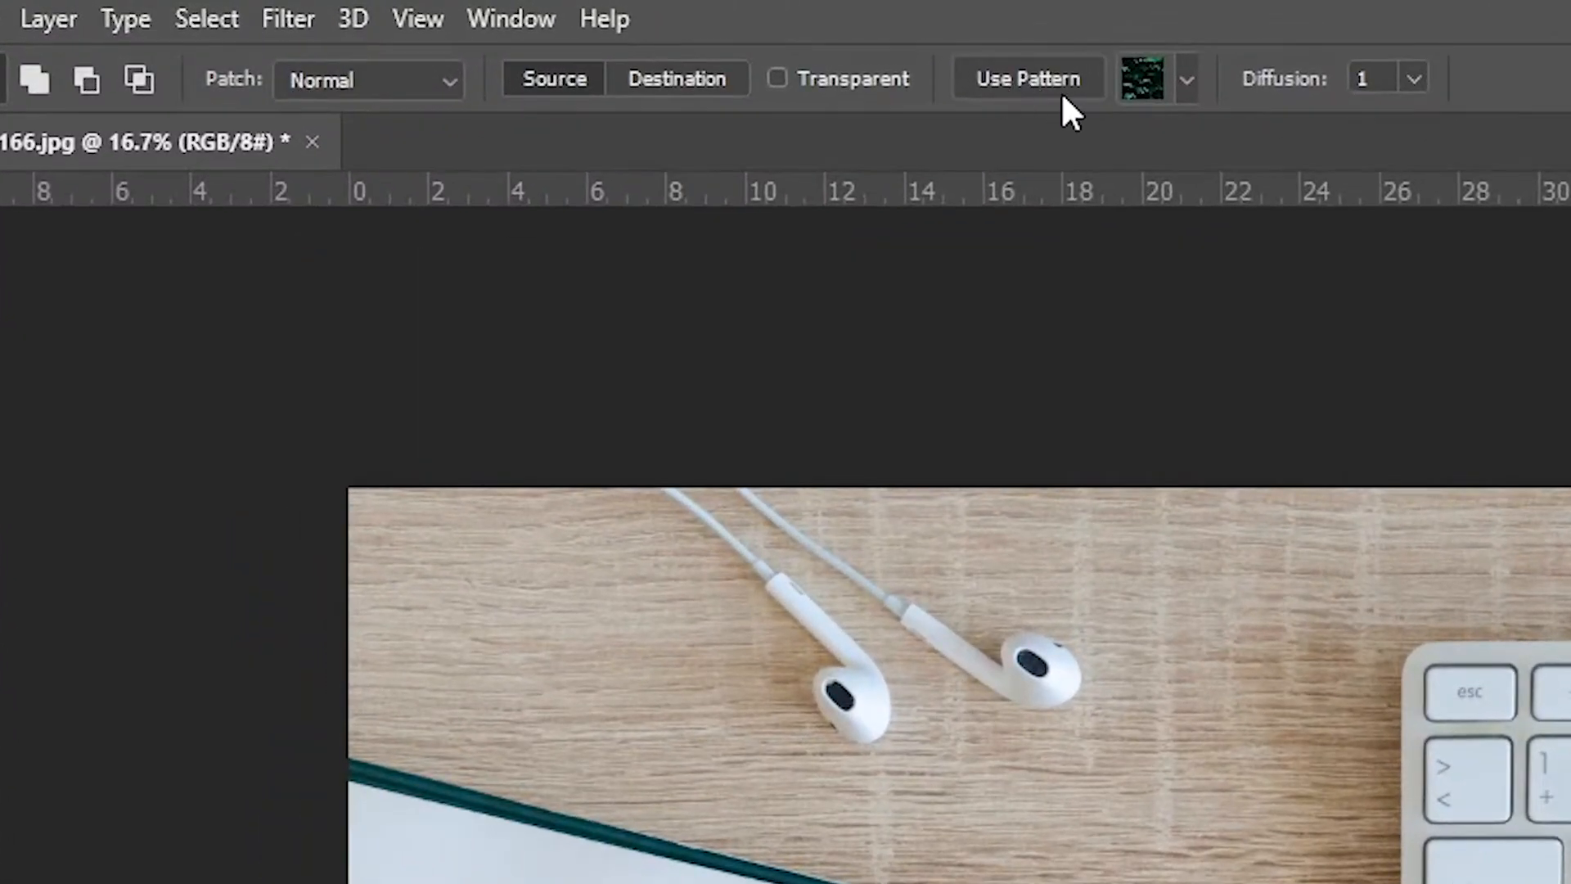
click(1186, 79)
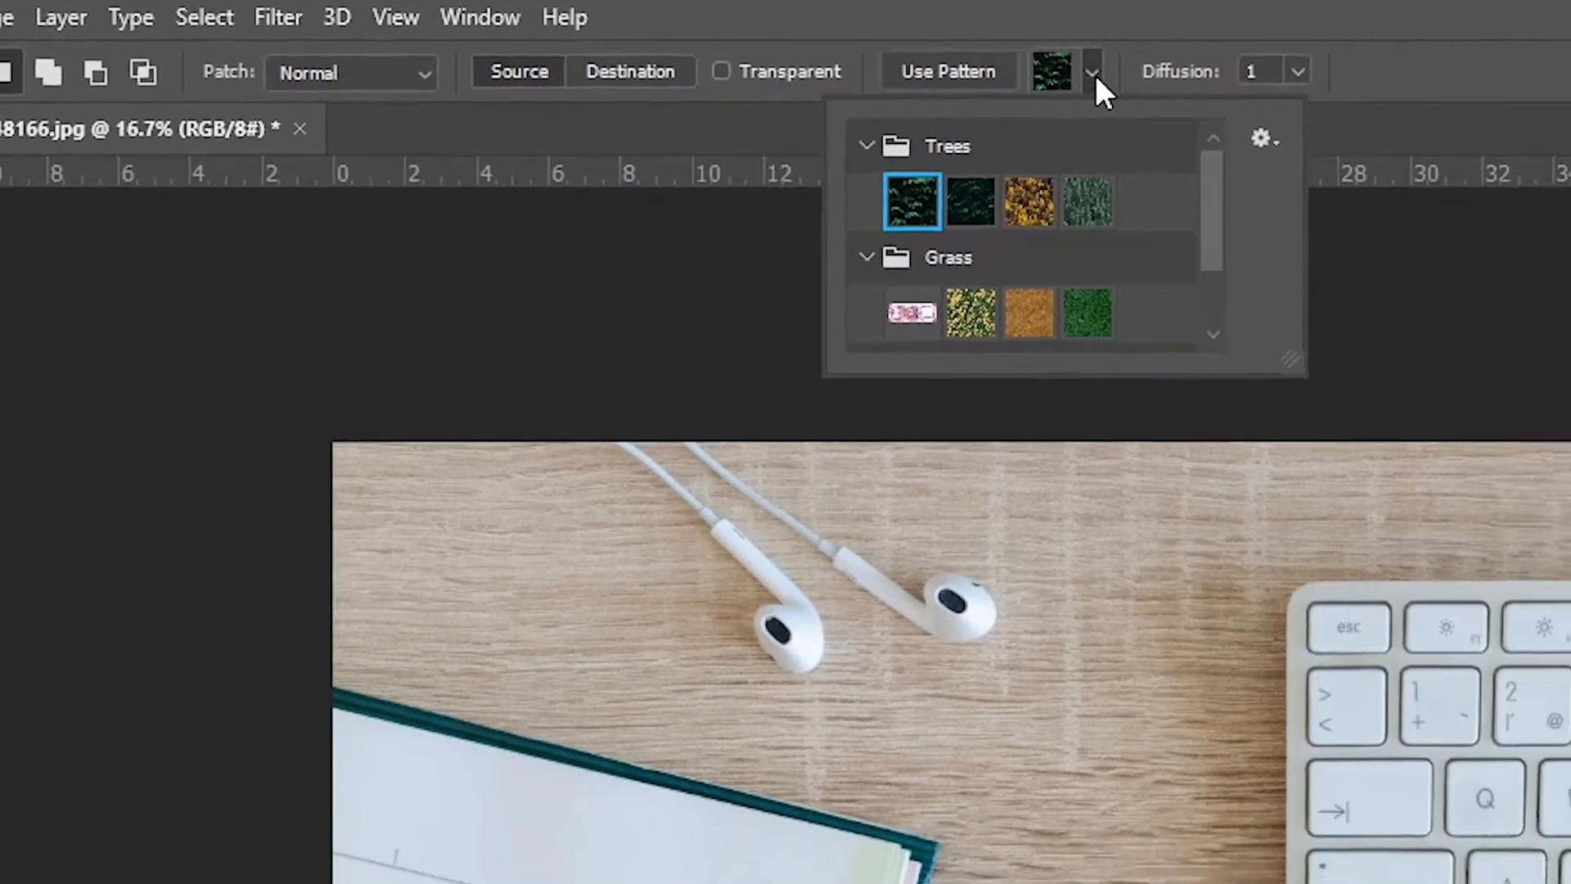
click(1186, 80)
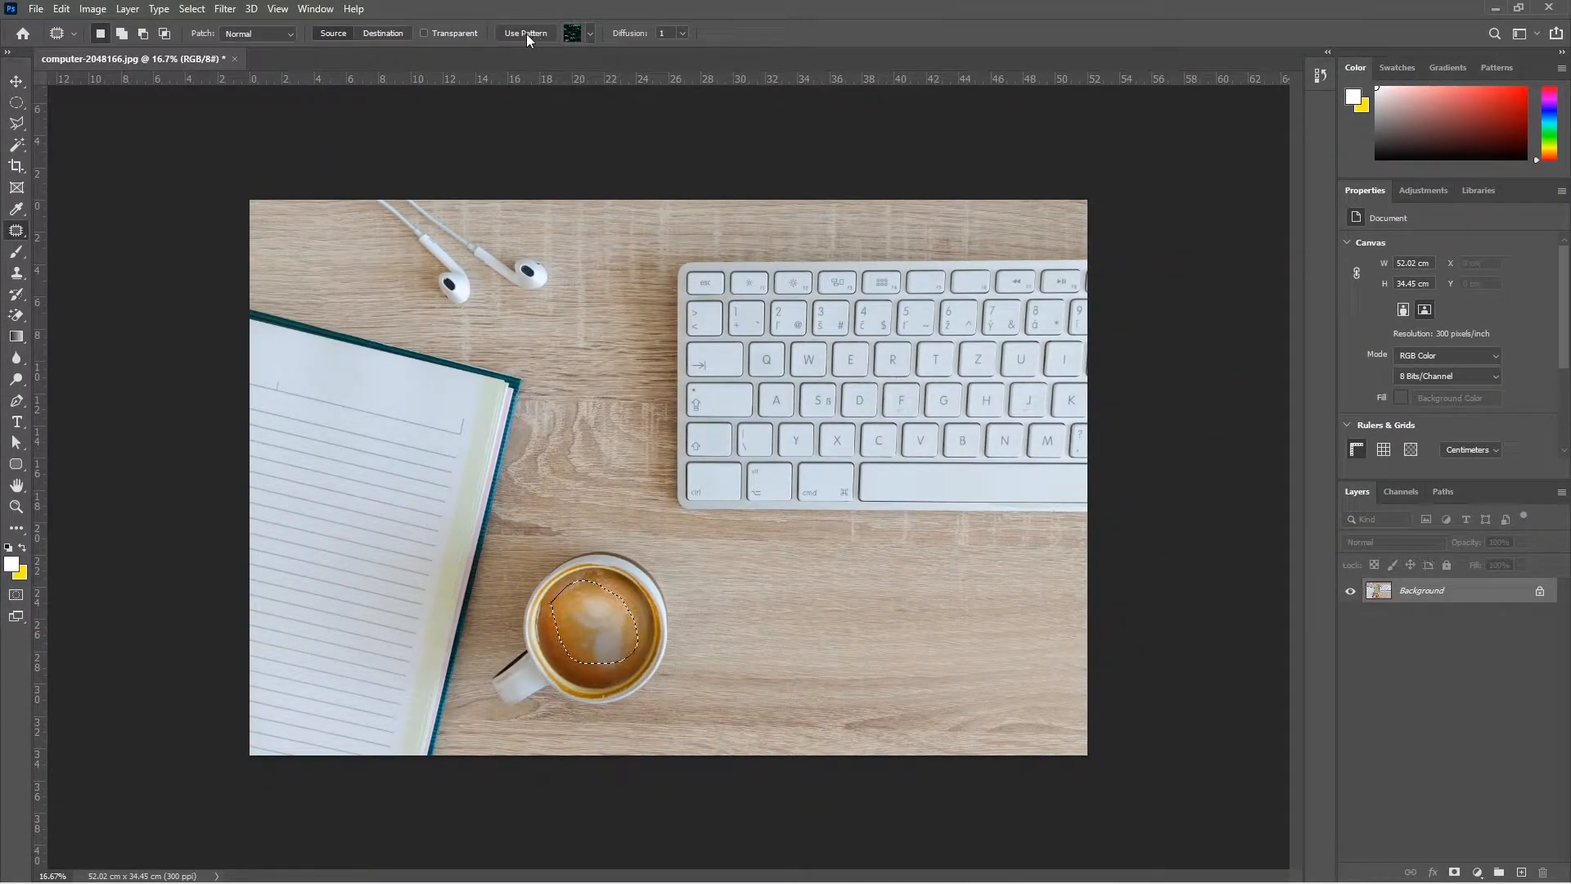
click(527, 33)
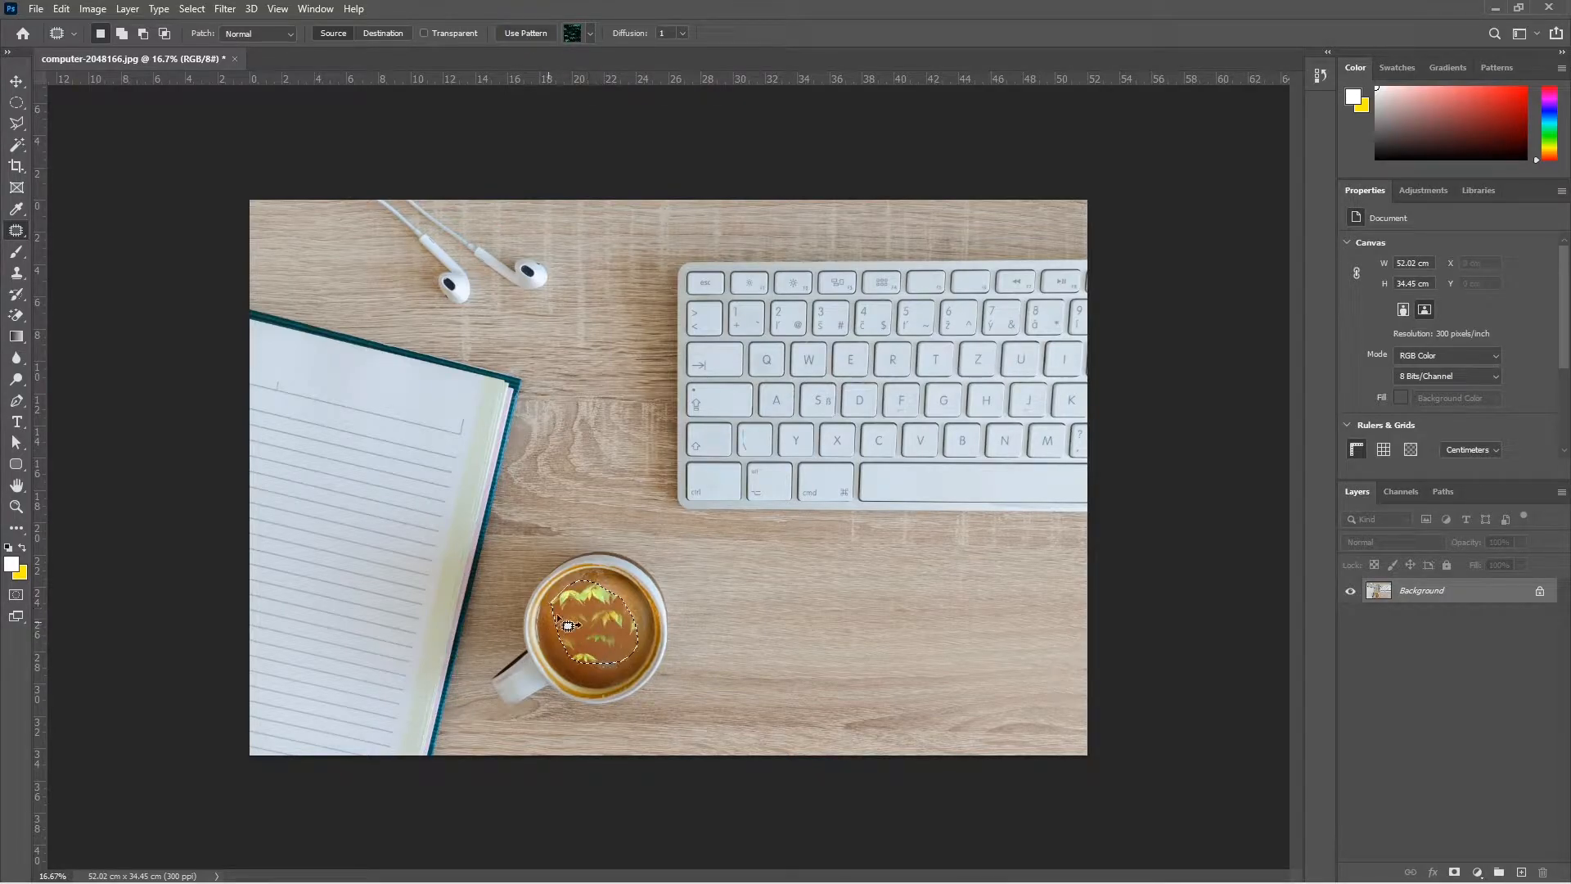
Outline an area on the notebook page and fill it with the same Trees pattern.
drag(323, 465, 379, 456)
mouse_move(420, 602)
mouse_down()
mouse_move(327, 586)
mouse_move(306, 568)
mouse_move(297, 486)
mouse_move(324, 465)
mouse_up()
click(525, 33)
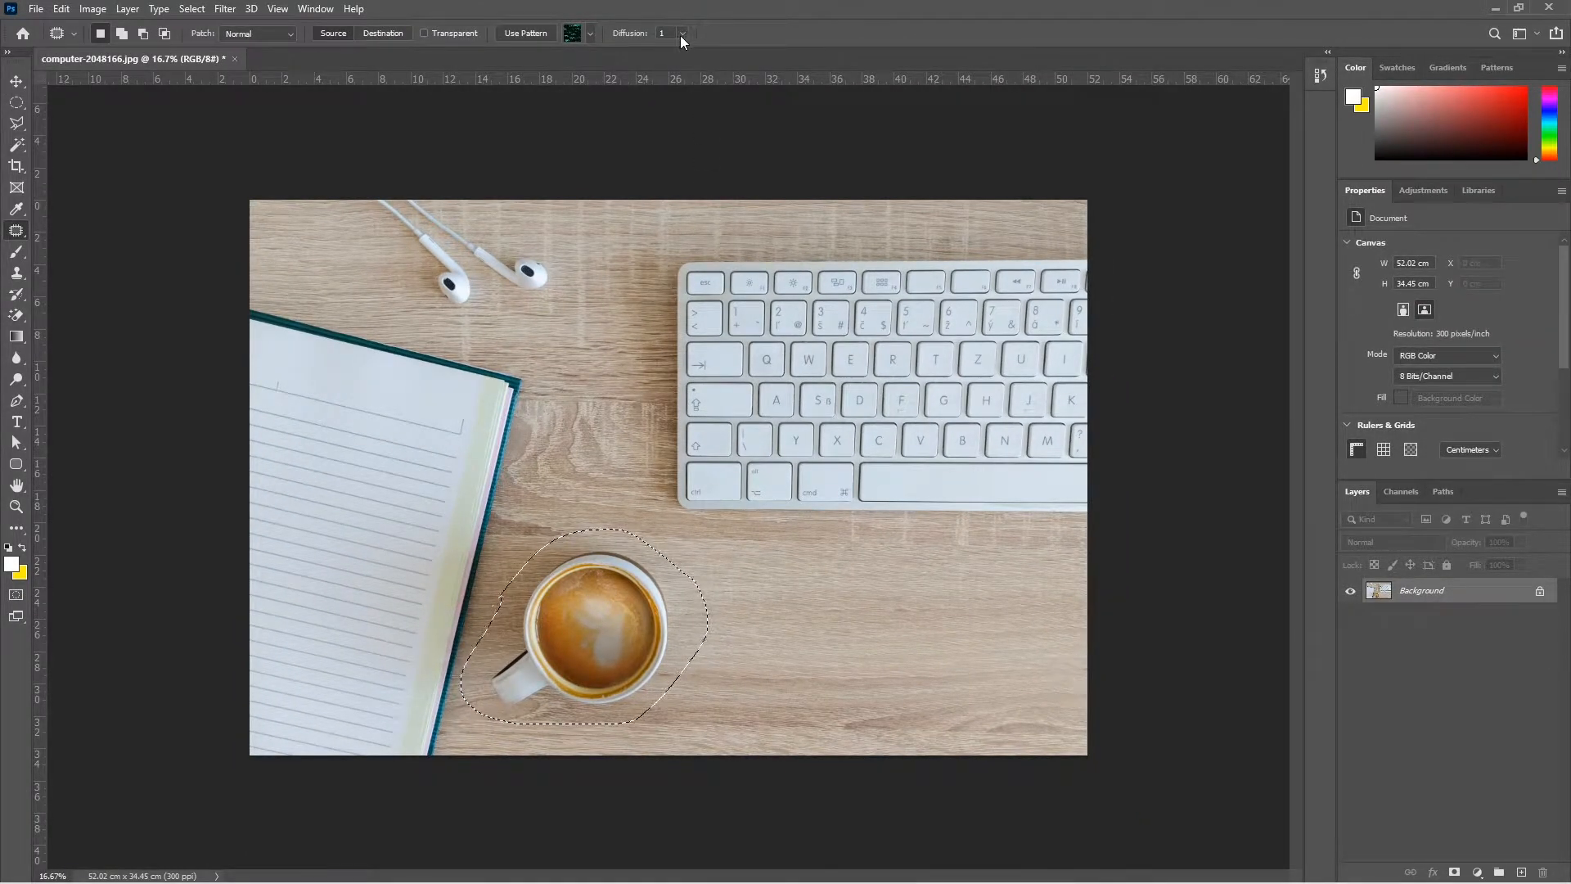
Patch the outlined coffee cup with the bare wood below the keyboard, check the patch edges and undo it.
drag(600, 616, 886, 622)
key(ctrl+d)
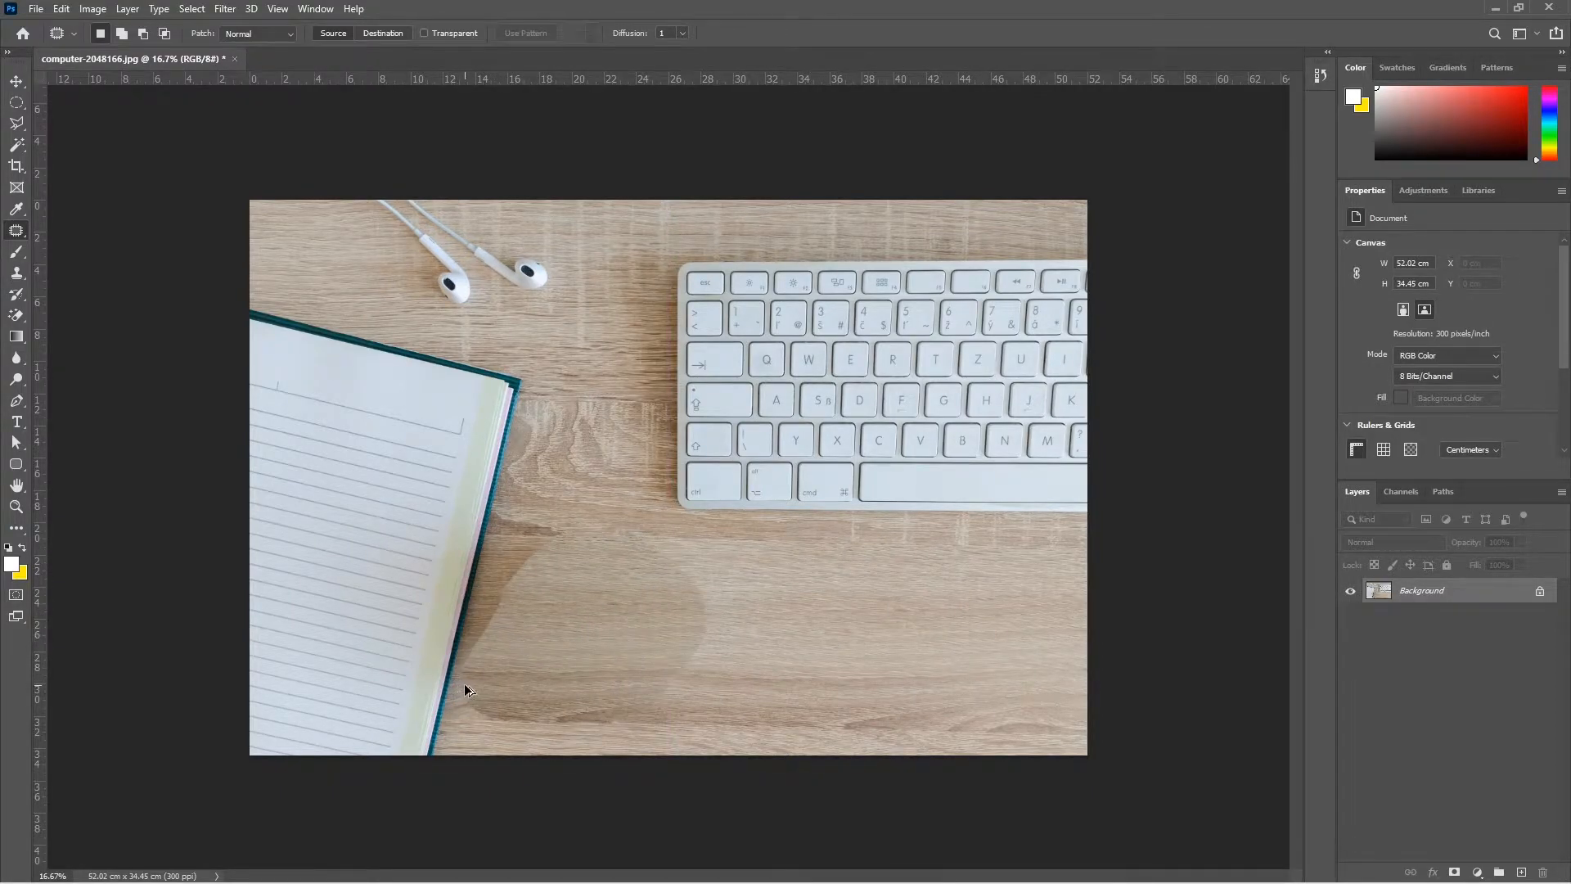
scroll(464, 684, up, 5)
scroll(464, 684, down, 2)
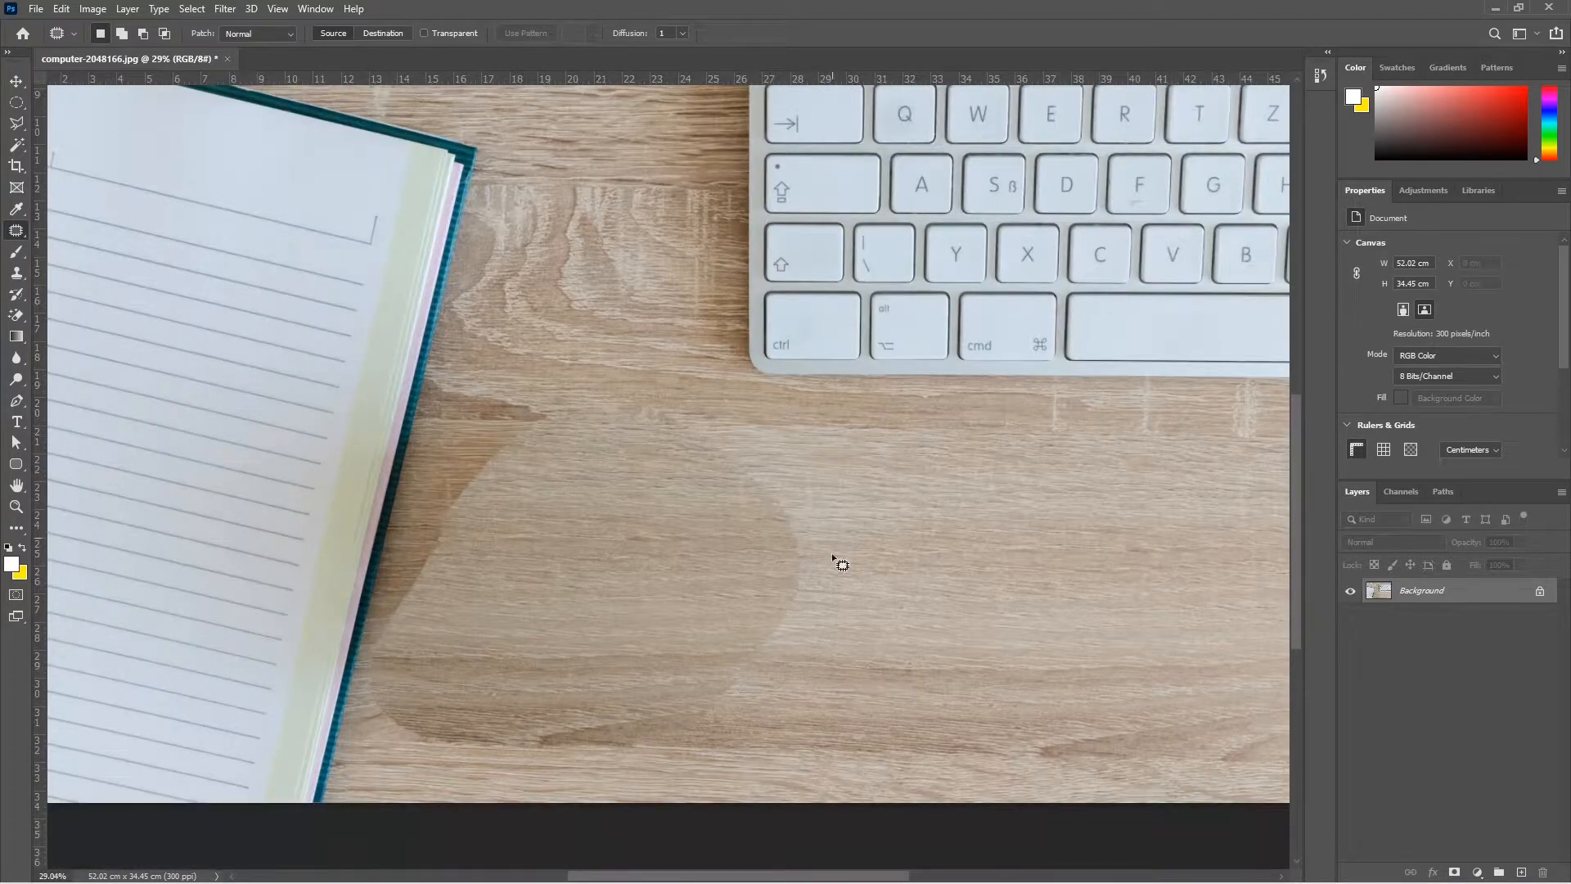
key(ctrl+0)
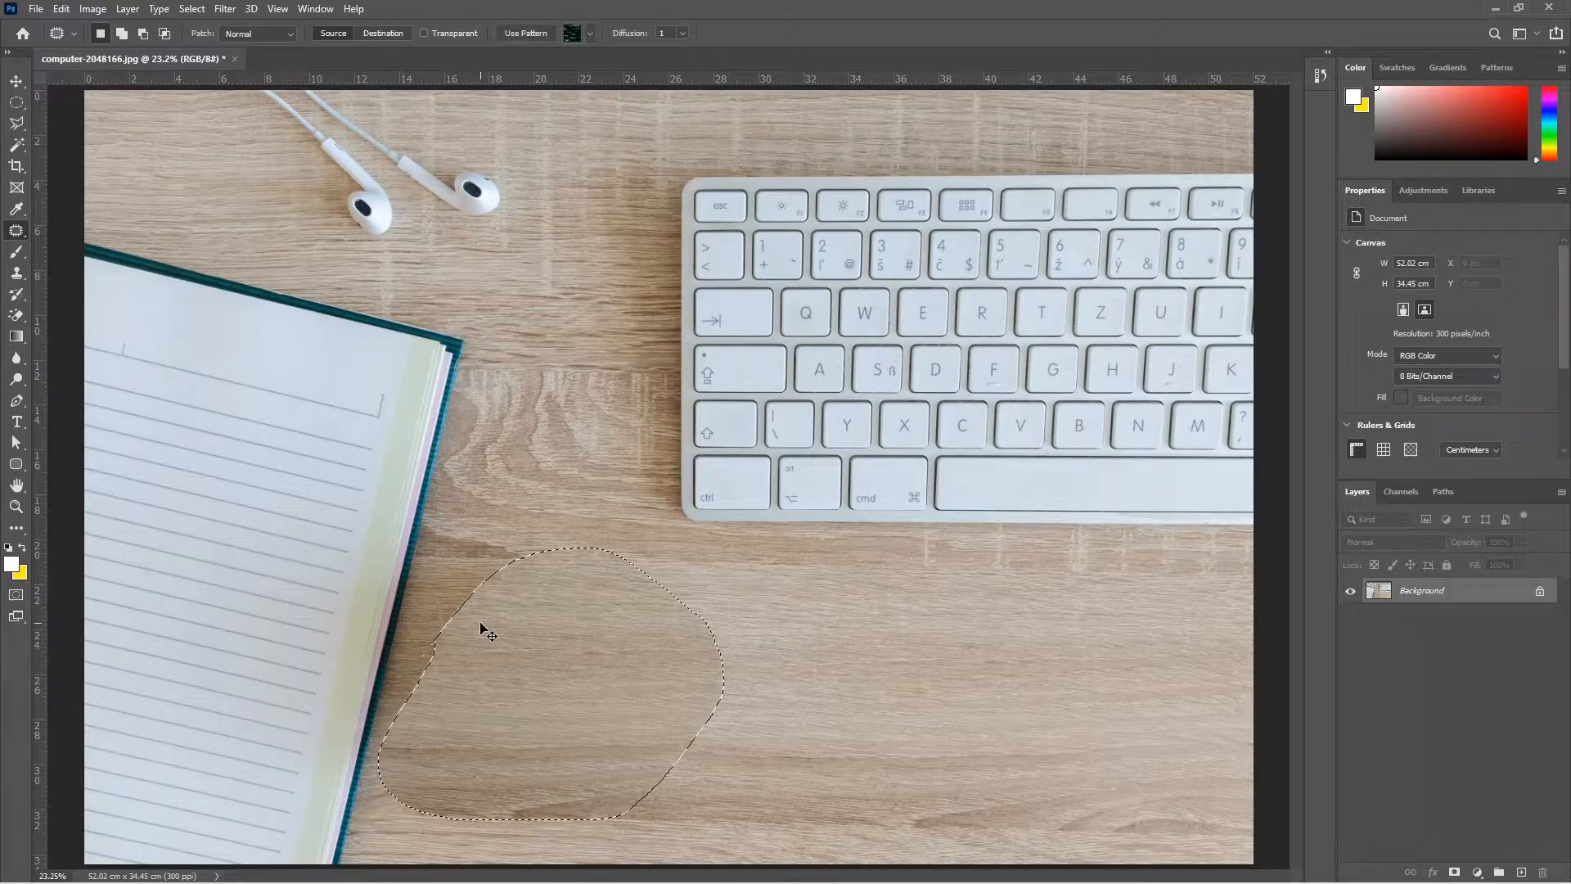
key(ctrl+z)
Set the patch diffusion to 7, patch the outlined coffee cup with the bare wood to its right and deselect.
click(682, 34)
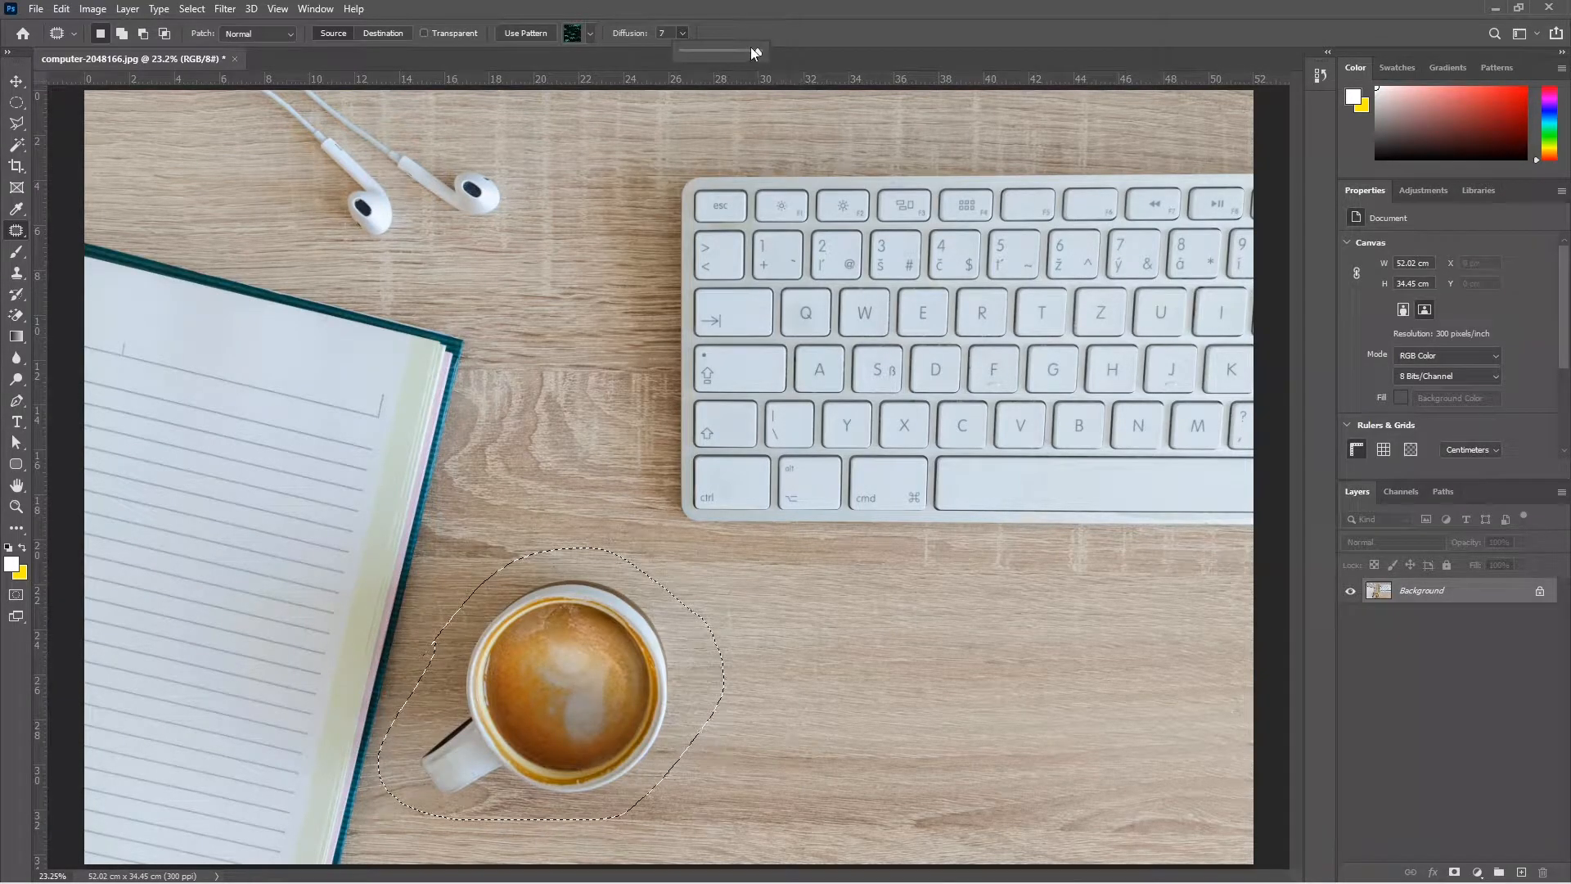
scroll(573, 713, up, 1)
drag(573, 713, 1059, 708)
key(ctrl+d)
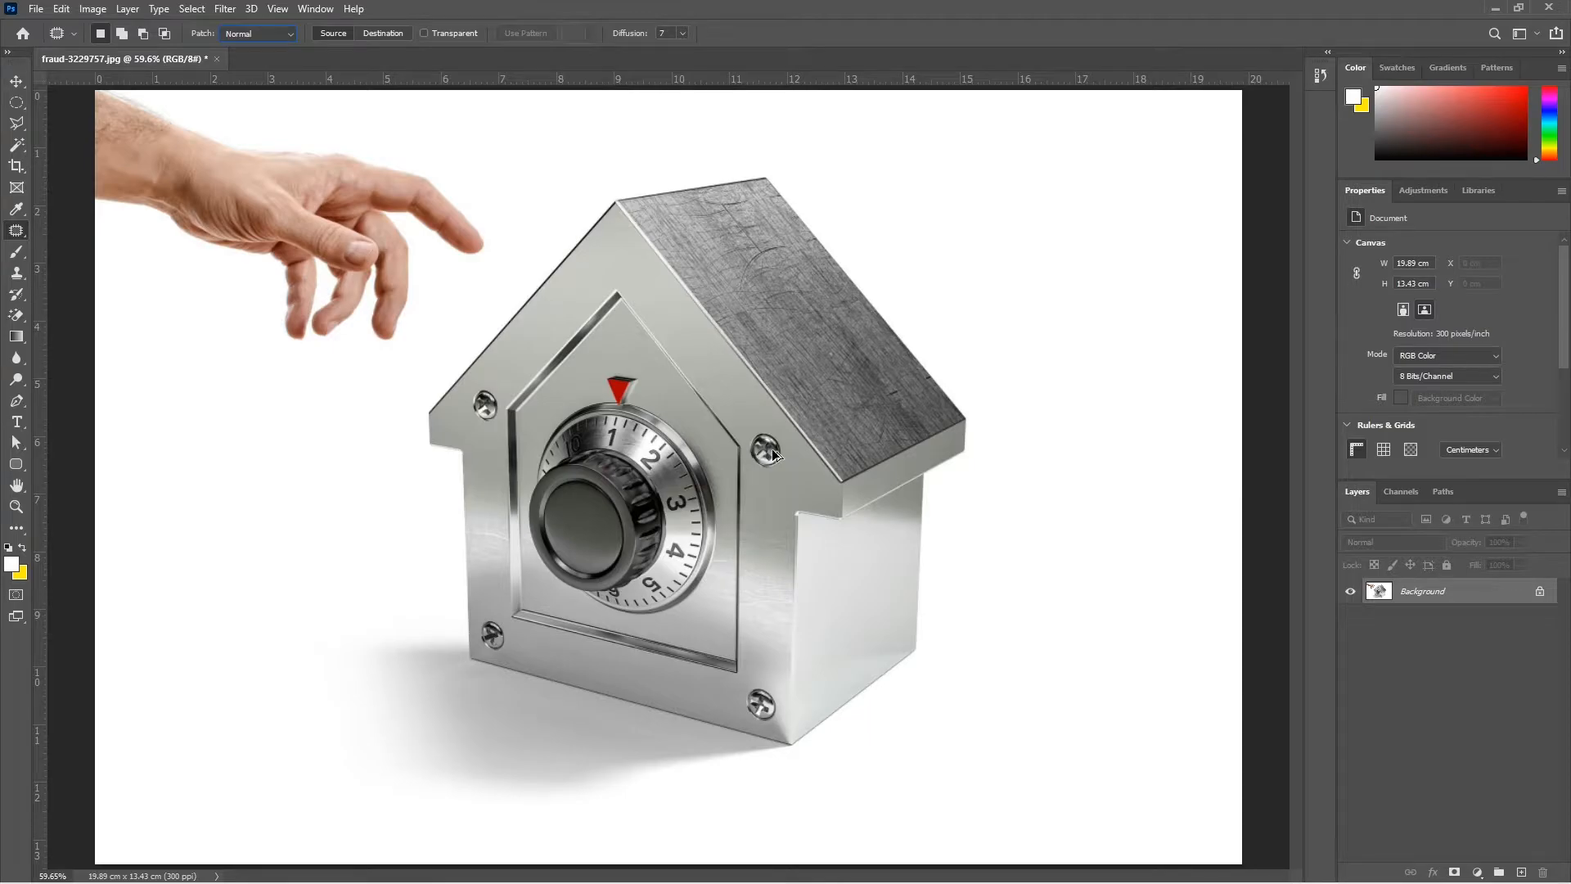
Outline the upper-right screw on the metal house and patch it in Normal mode with the brushed metal just below.
key(ctrl+1)
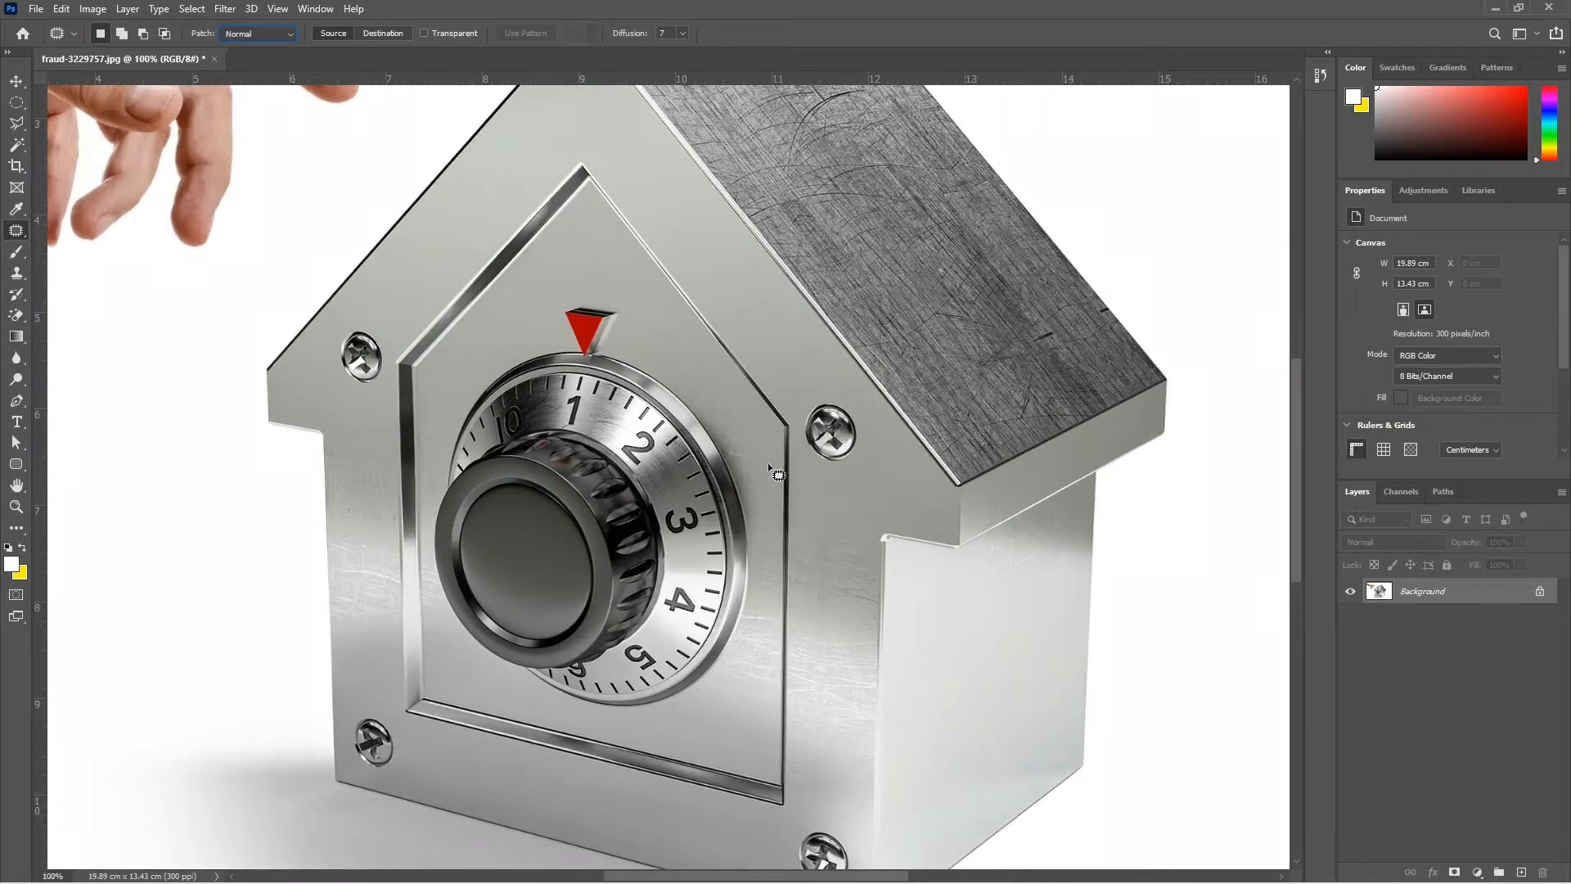
scroll(921, 445, up, 5)
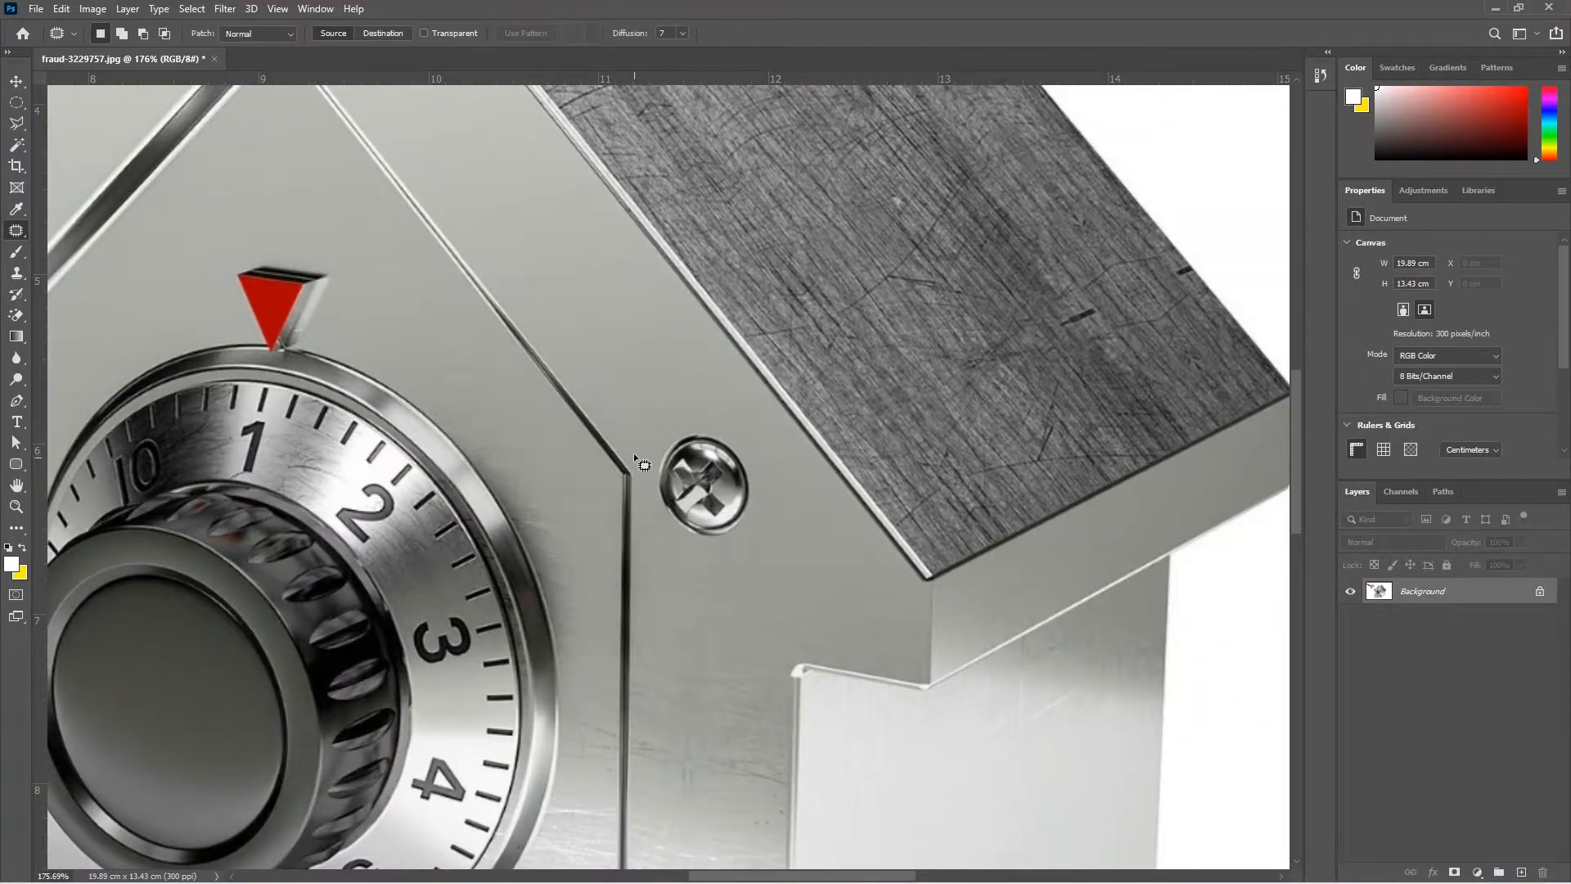
mouse_move(695, 412)
mouse_down()
mouse_move(779, 459)
mouse_move(774, 516)
mouse_move(682, 548)
mouse_up()
drag(645, 497, 695, 679)
scroll(702, 532, down, 2)
key(ctrl+d)
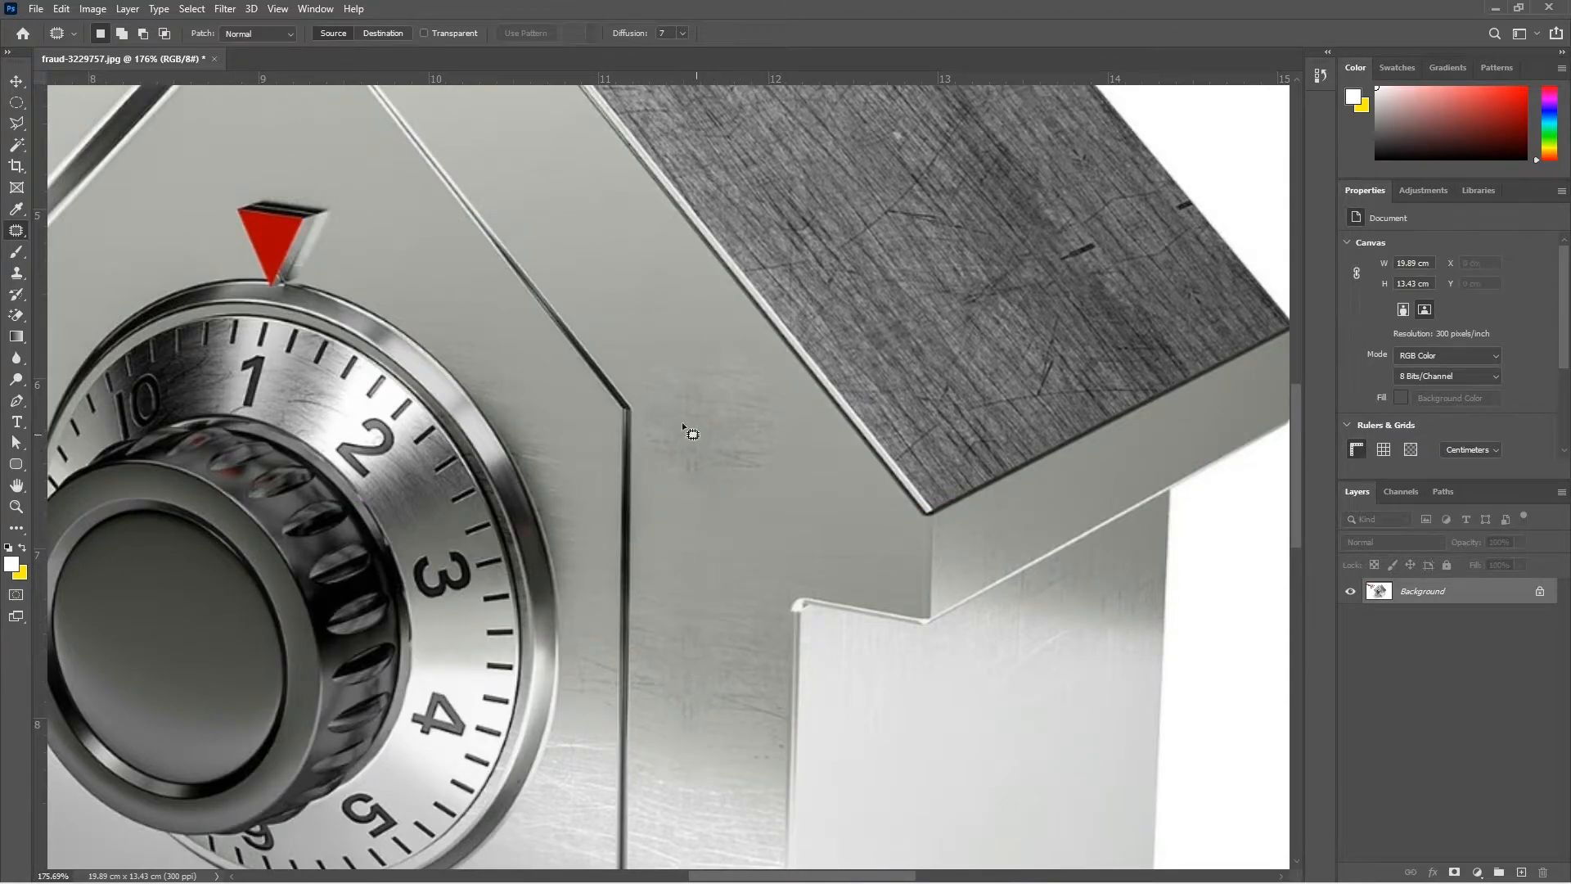
scroll(704, 429, up, 2)
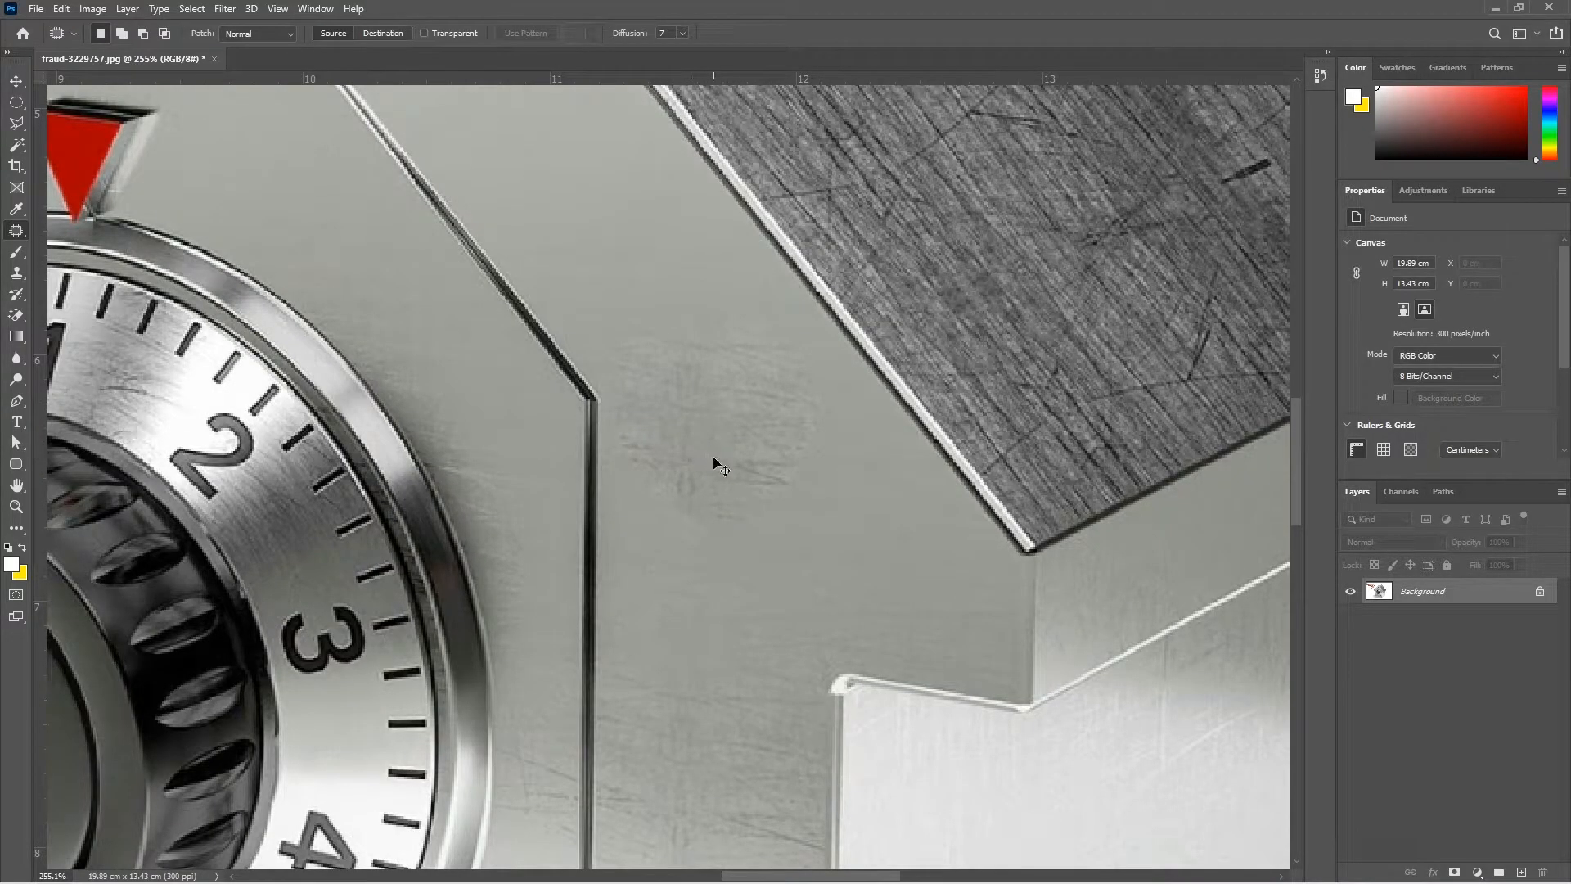
Undo the screw patch and patch the outlined screw again in Content-Aware mode with the metal below it.
key(ctrl+z)
key(ctrl+z)
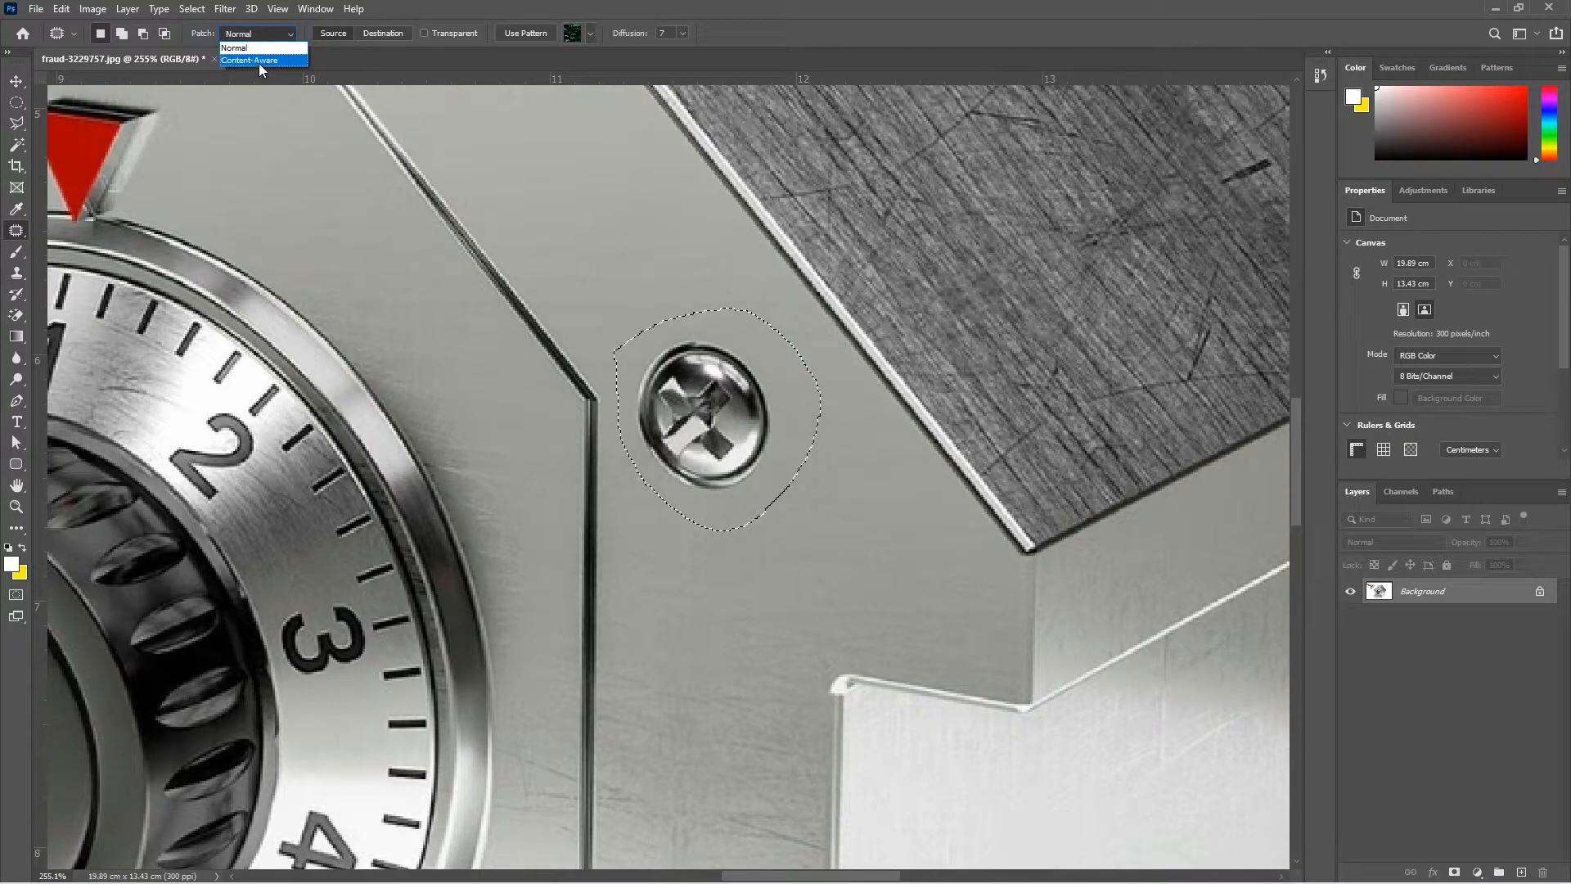
click(258, 62)
drag(696, 494, 706, 738)
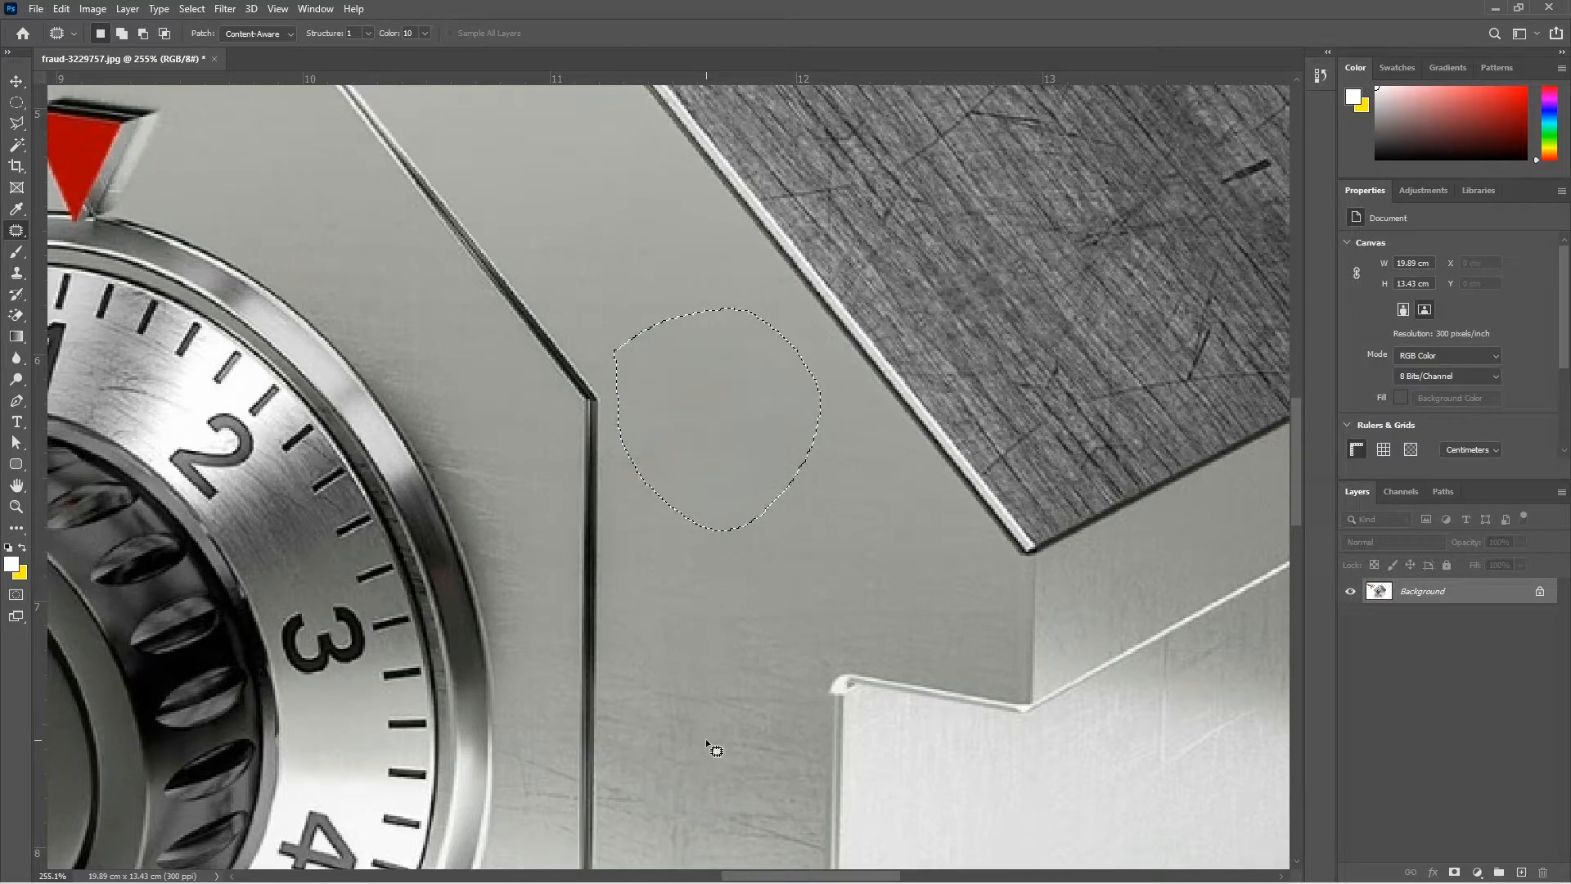
Deselect the patched screw area and examine the patched metal within the whole house.
key(ctrl+d)
scroll(769, 415, down, 5)
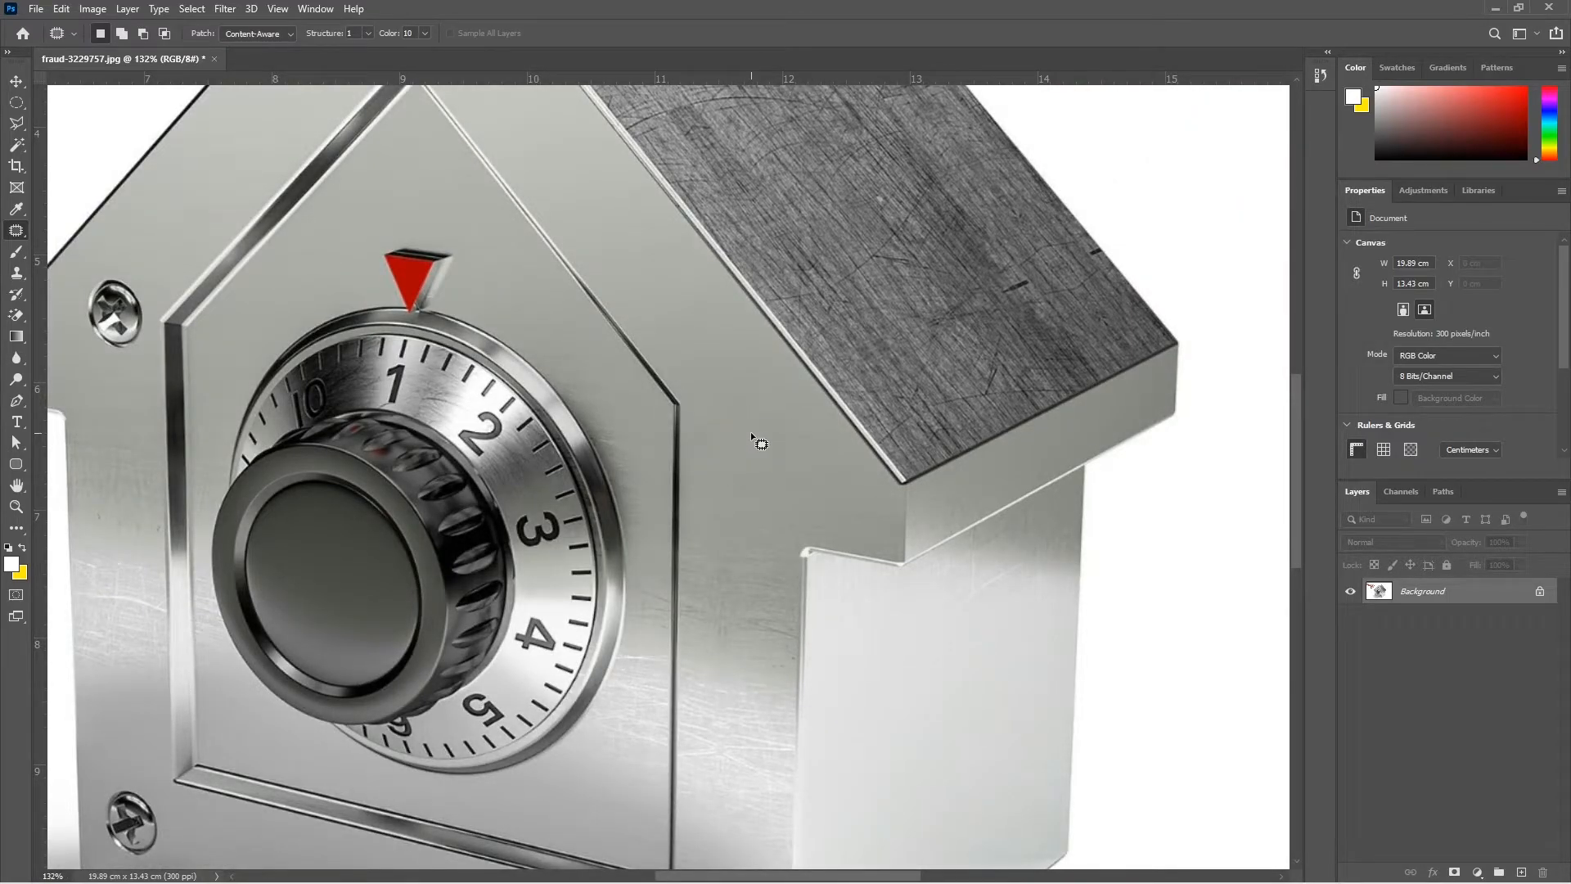
scroll(751, 434, down, 5)
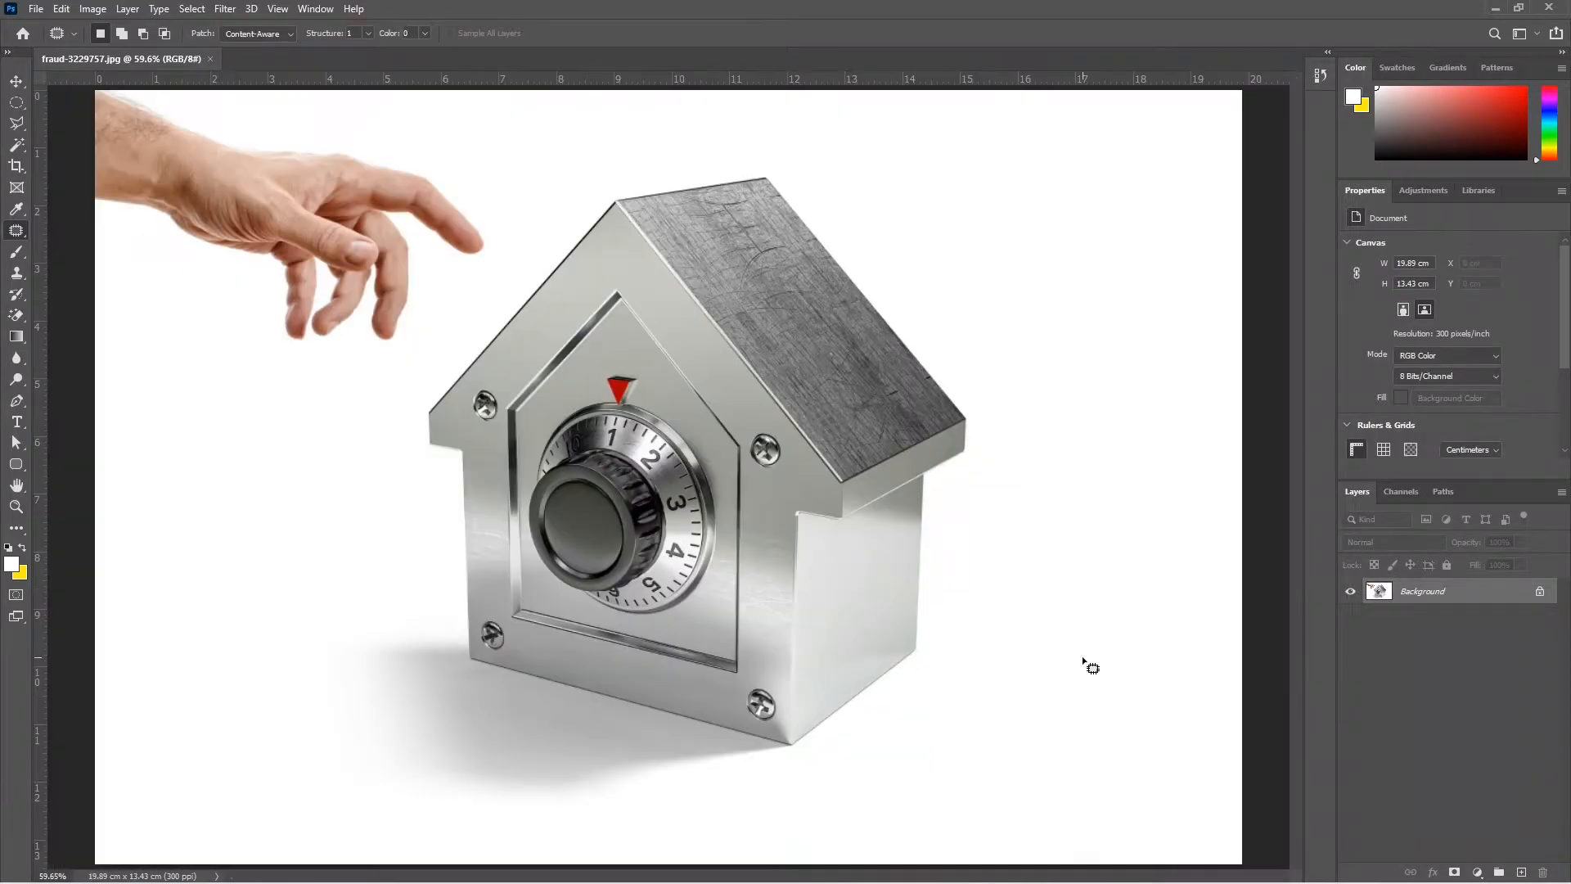
Add a new layer, enable Sample All Layers and outline the house's upper-right screw for patching.
click(1519, 871)
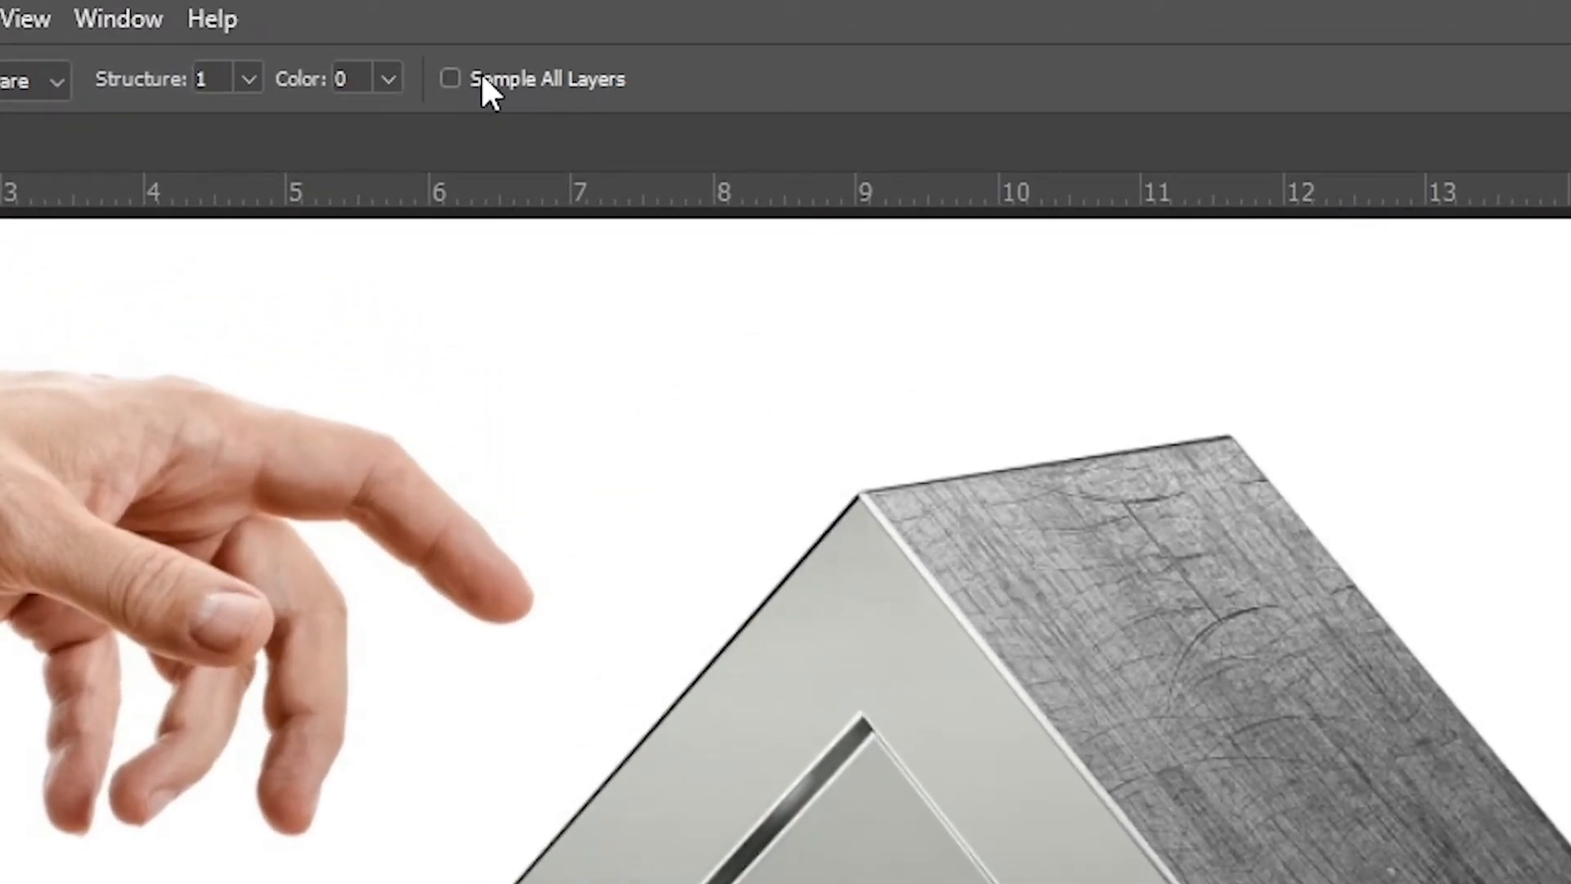
click(452, 79)
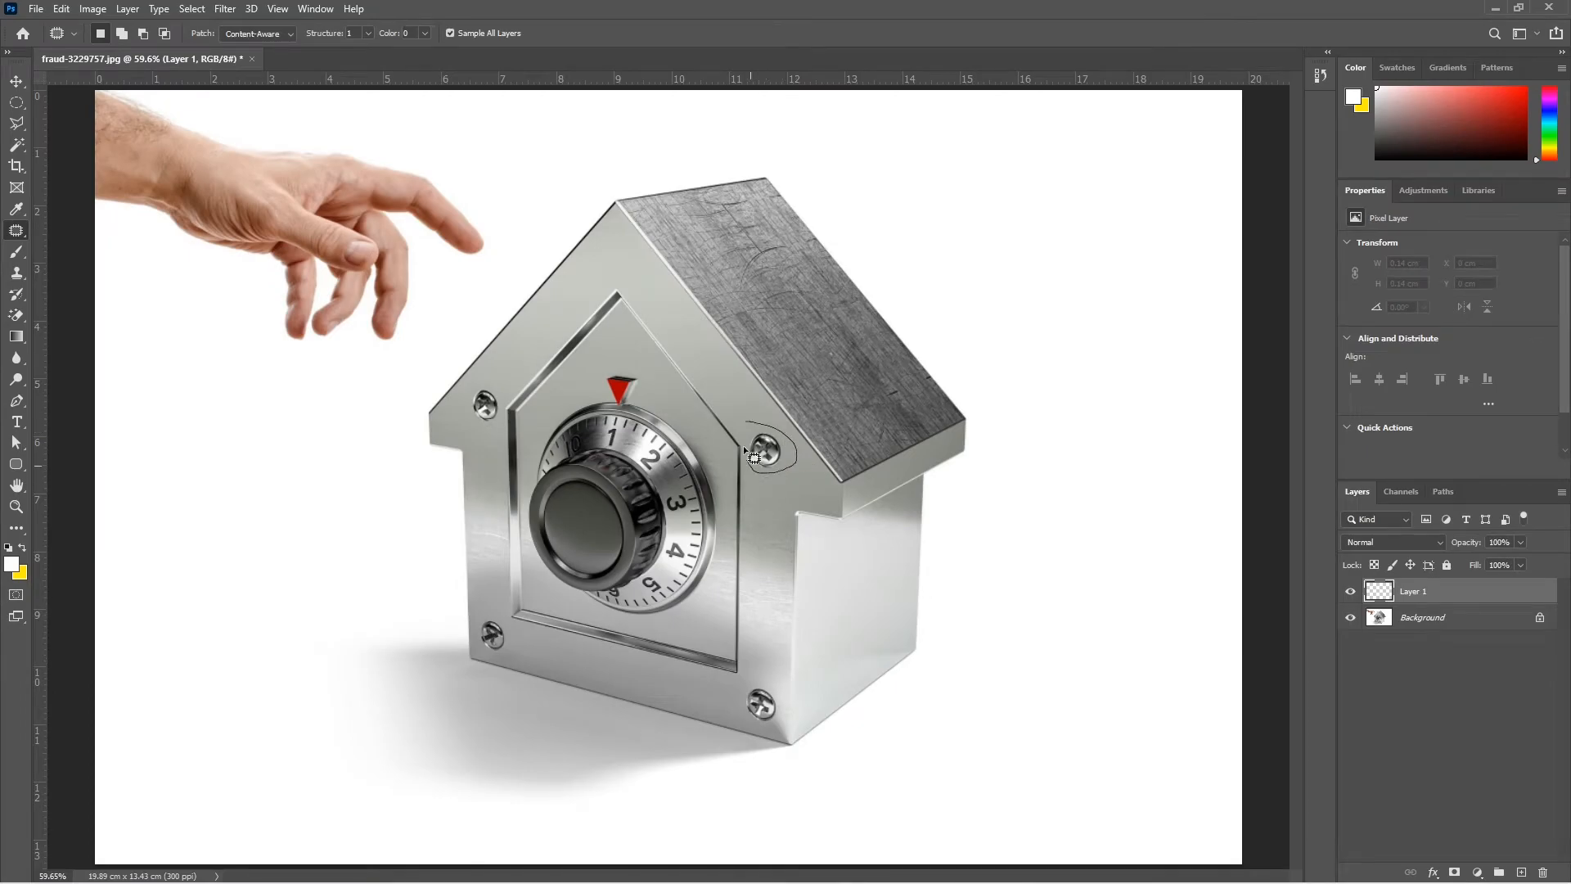
drag(757, 422, 724, 366)
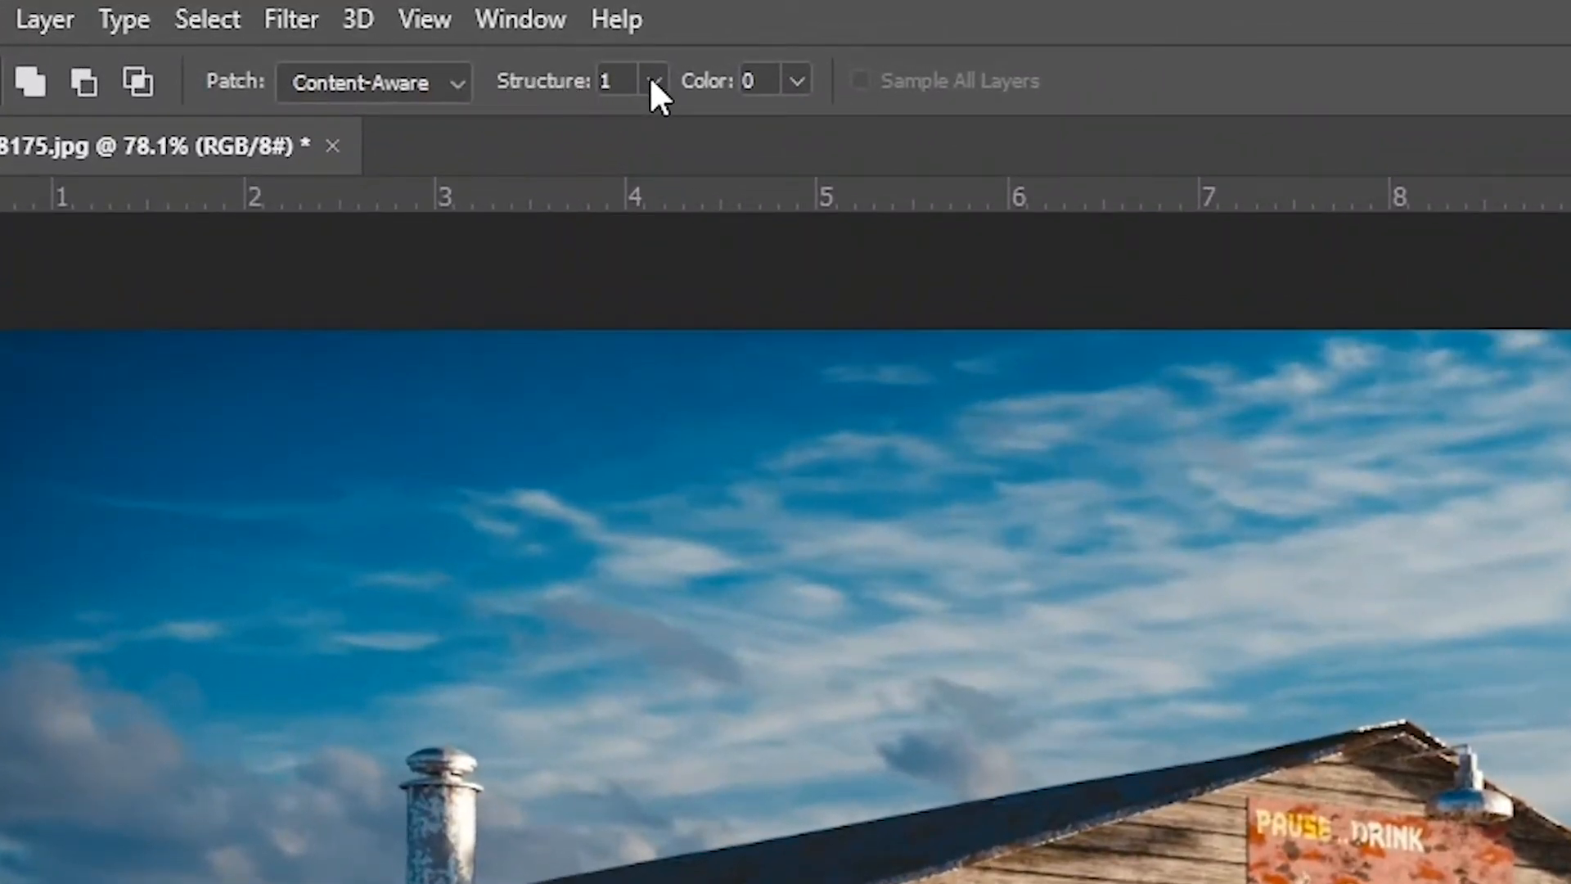
Set the Content-Aware patch Structure to 7 and outline the windmill behind the gas station roof.
click(623, 75)
drag(655, 130, 891, 144)
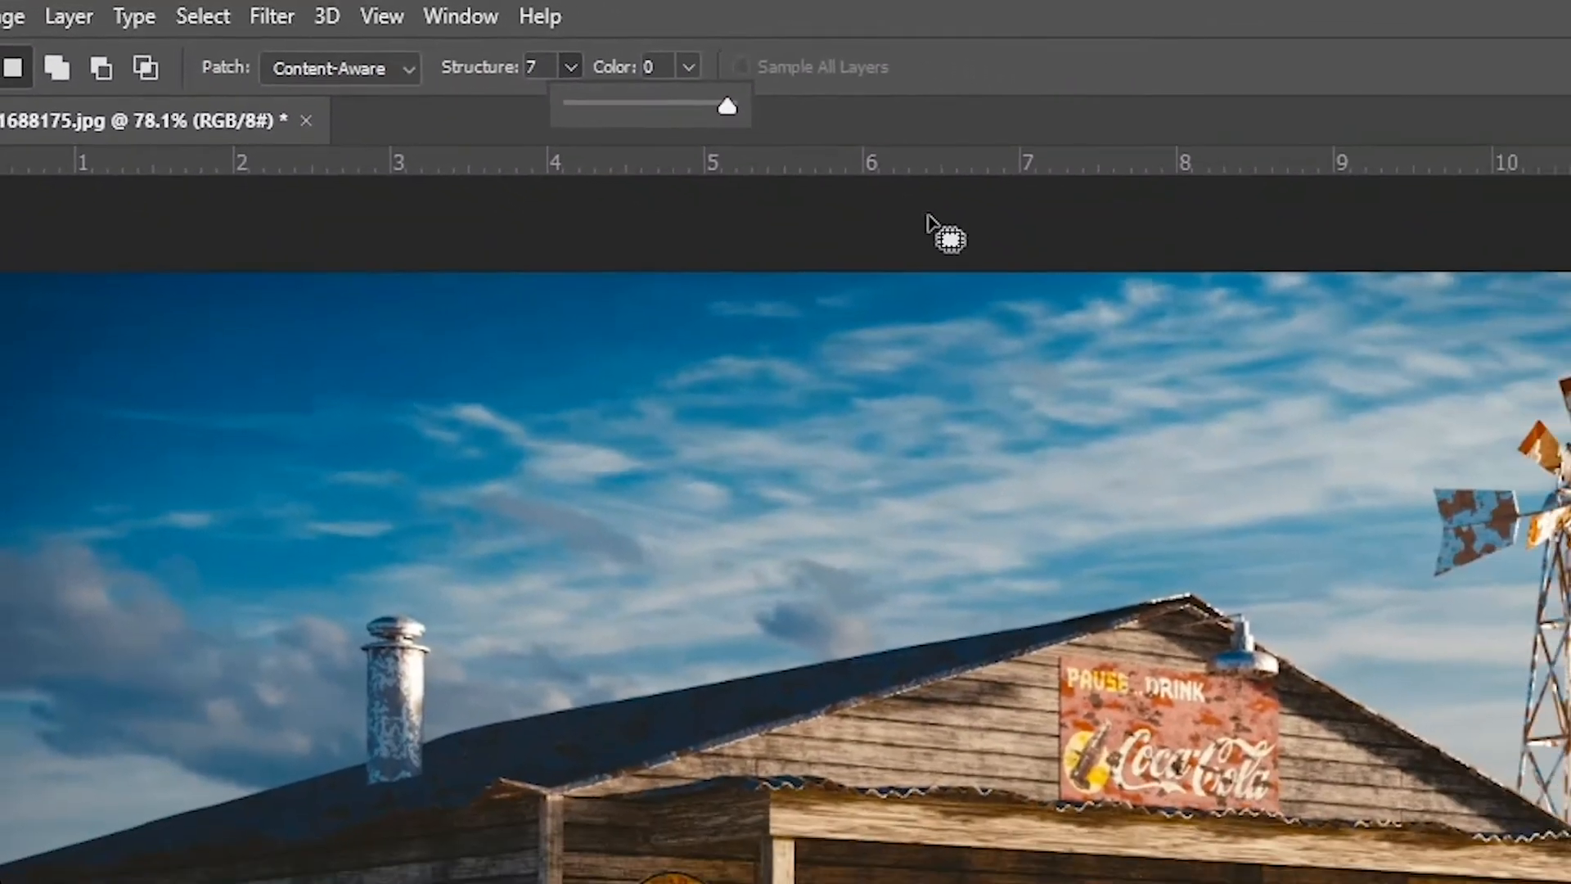
scroll(929, 272, up, 6)
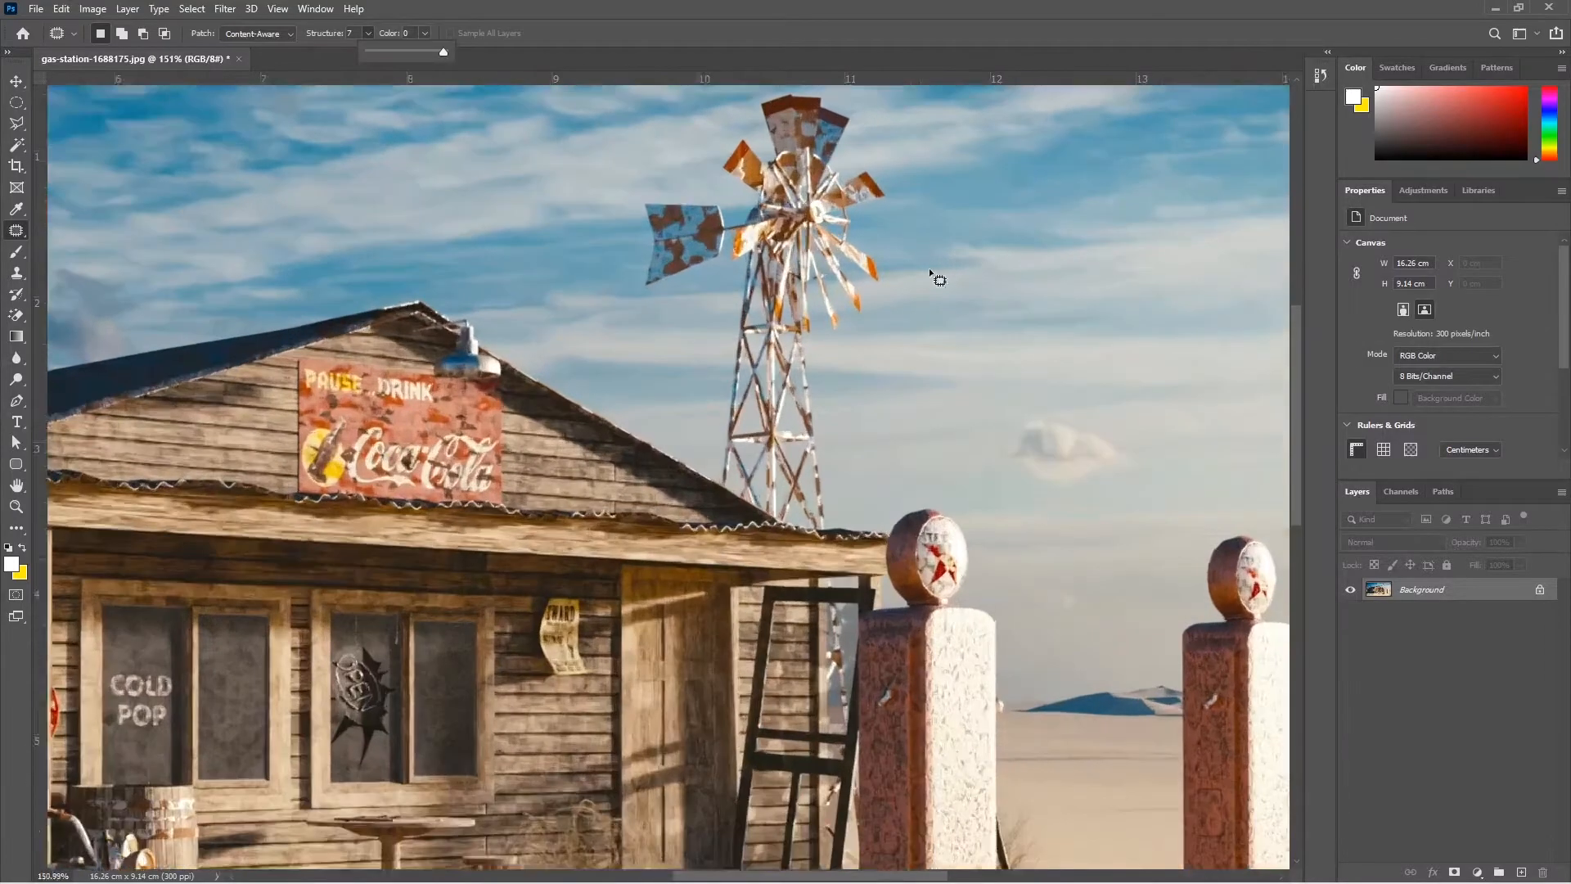
scroll(866, 342, up, 2)
mouse_move(621, 390)
mouse_down()
mouse_move(645, 225)
mouse_move(910, 194)
mouse_move(888, 496)
mouse_move(841, 598)
mouse_move(824, 620)
mouse_move(801, 618)
mouse_move(730, 583)
mouse_up()
Patch the outlined windmill with the open sky to its right, deselect, check the edges up close and undo it.
scroll(489, 427, down, 3)
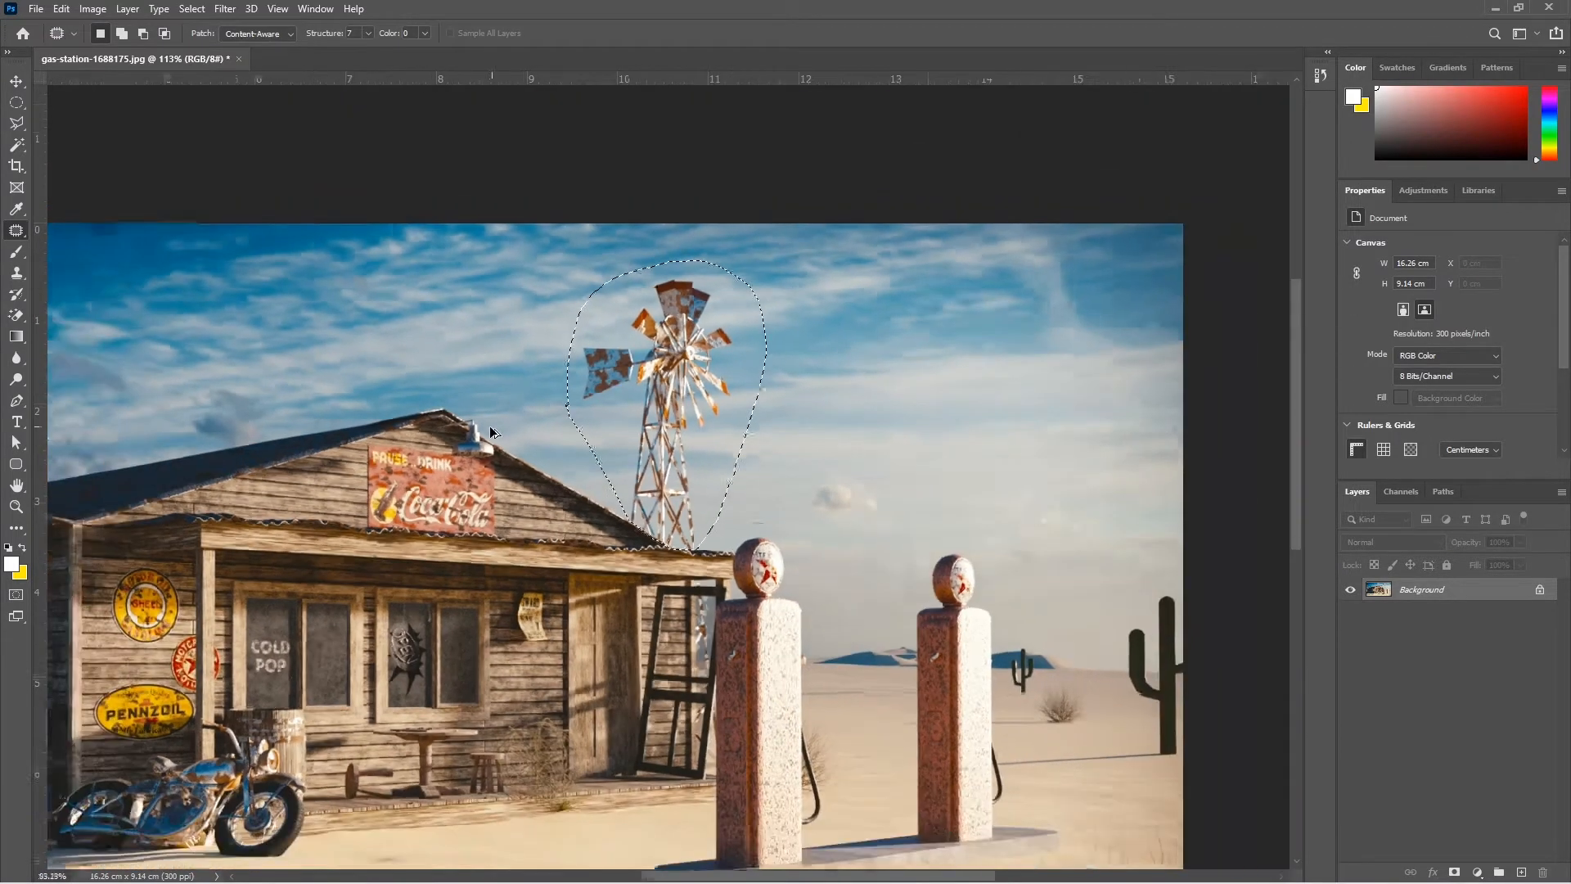
scroll(489, 425, down, 2)
drag(863, 288, 1126, 285)
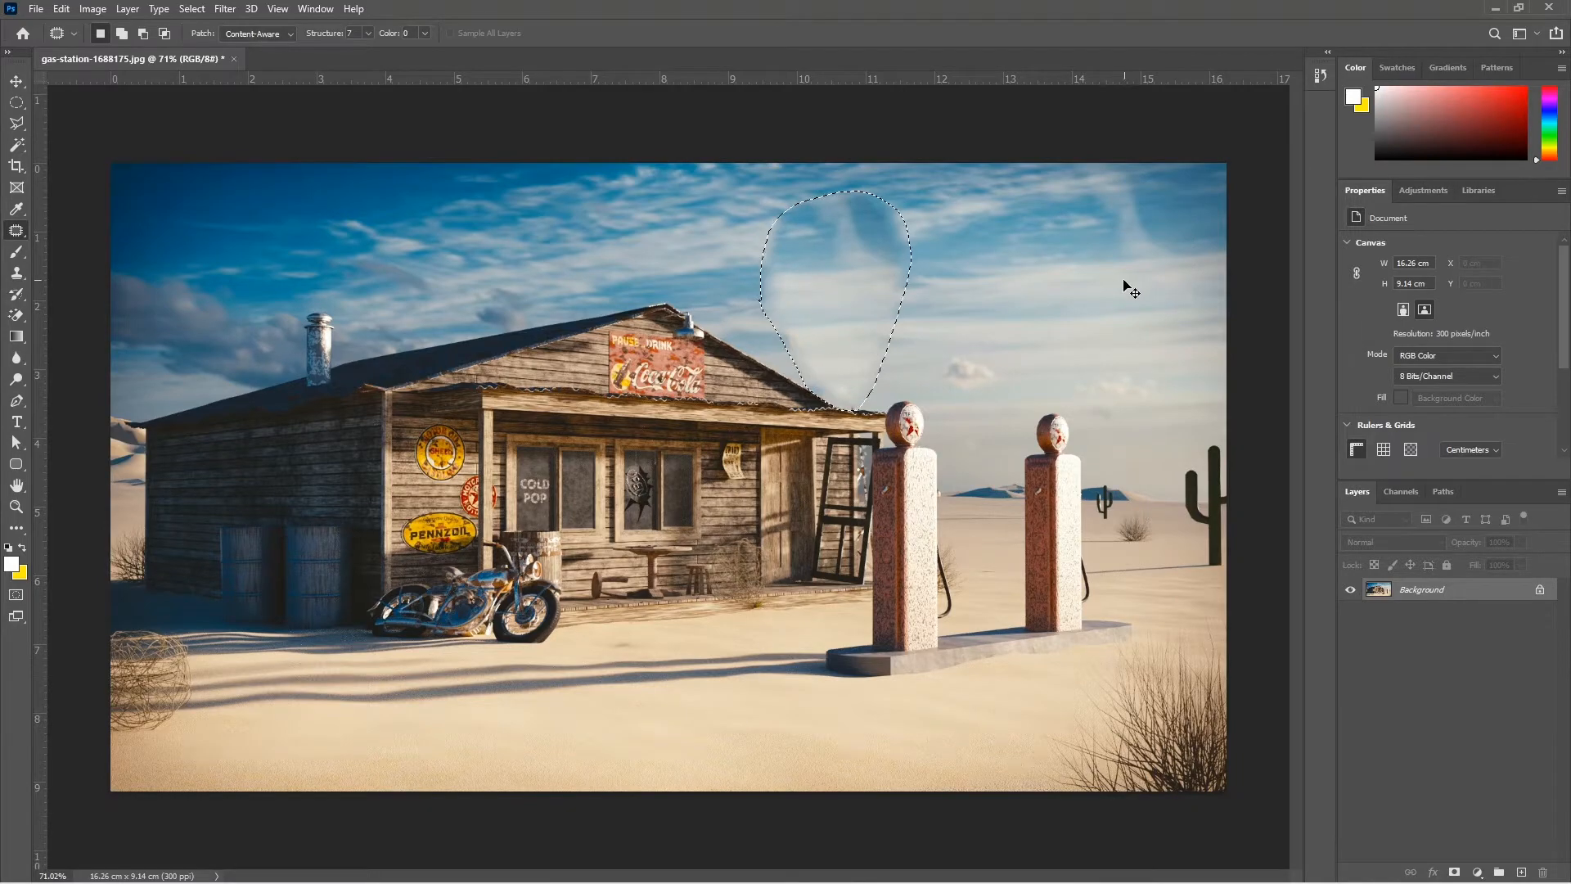
key(ctrl+d)
scroll(935, 260, up, 4)
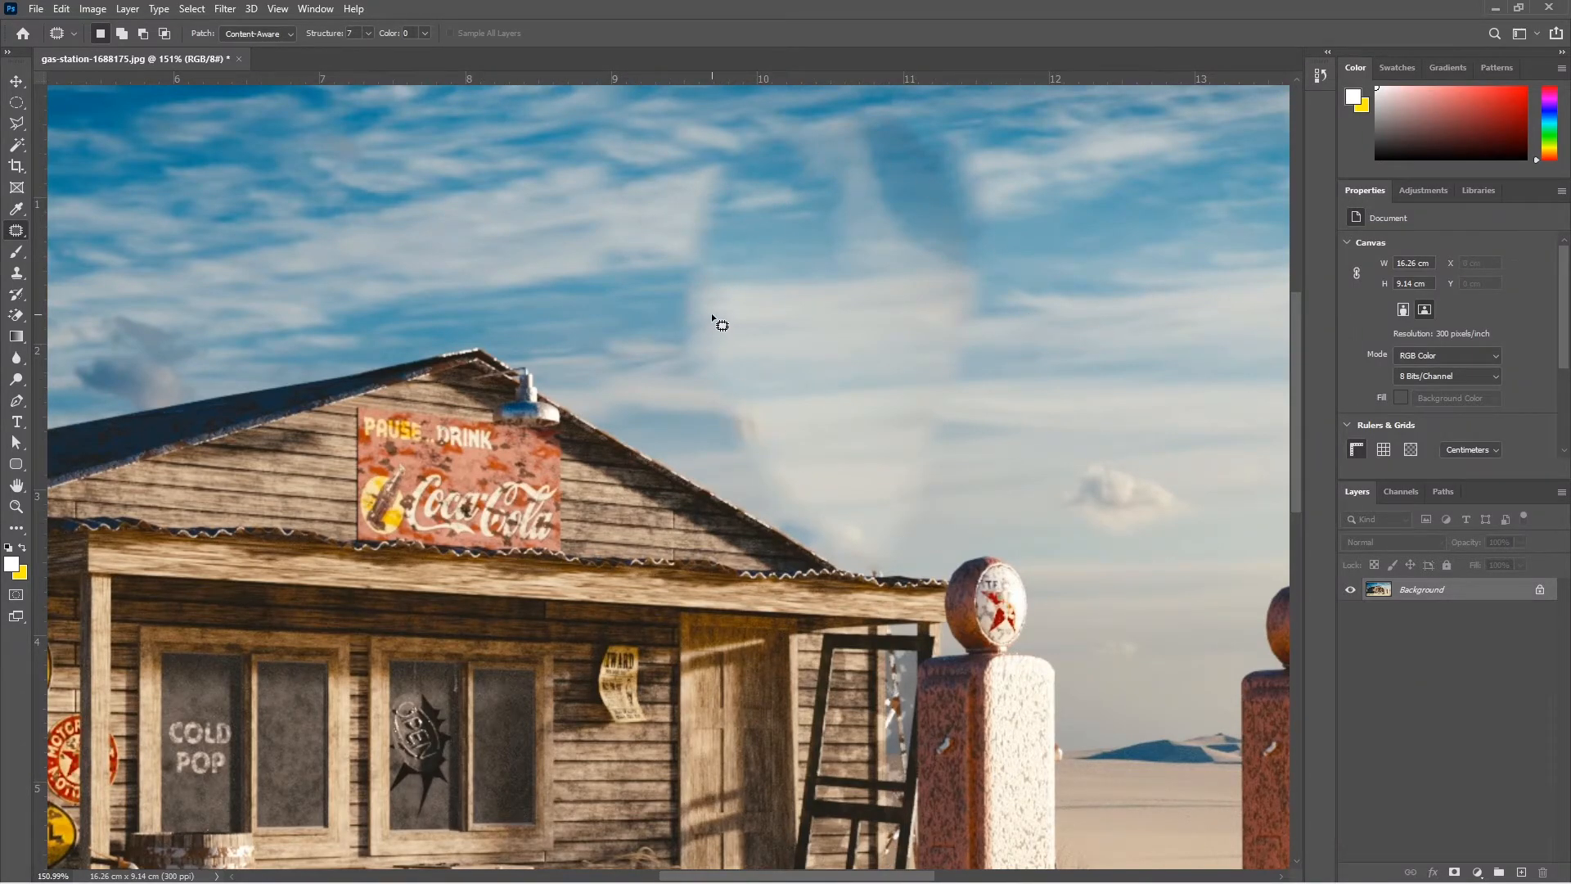
key(ctrl+0)
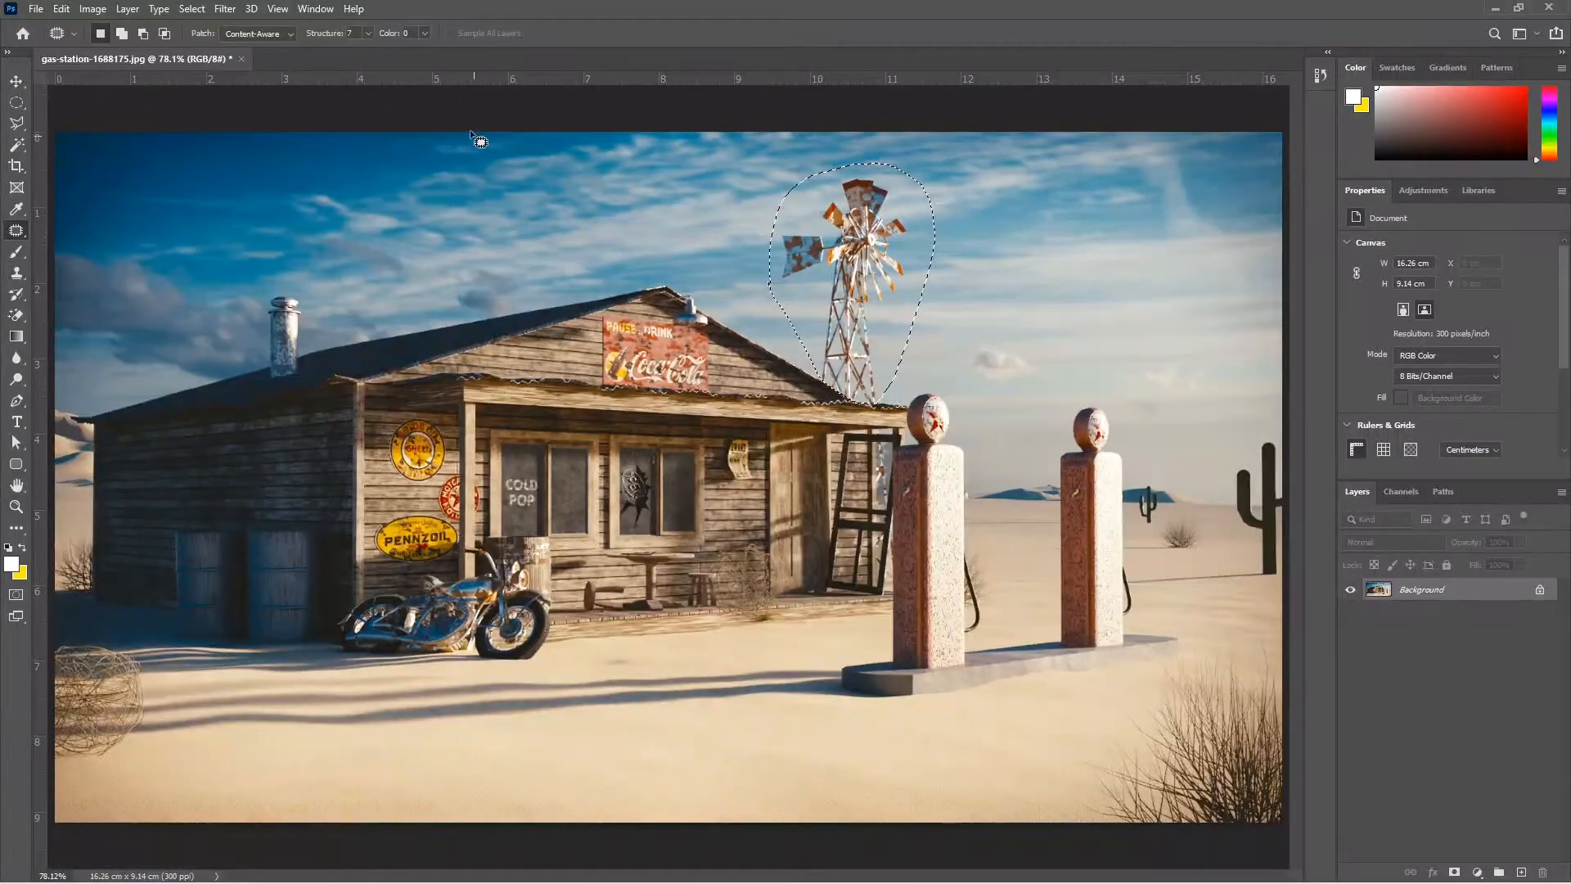
Set Structure to 1, patch the outlined windmill again with the sky to its right, deselect and check the result.
click(367, 34)
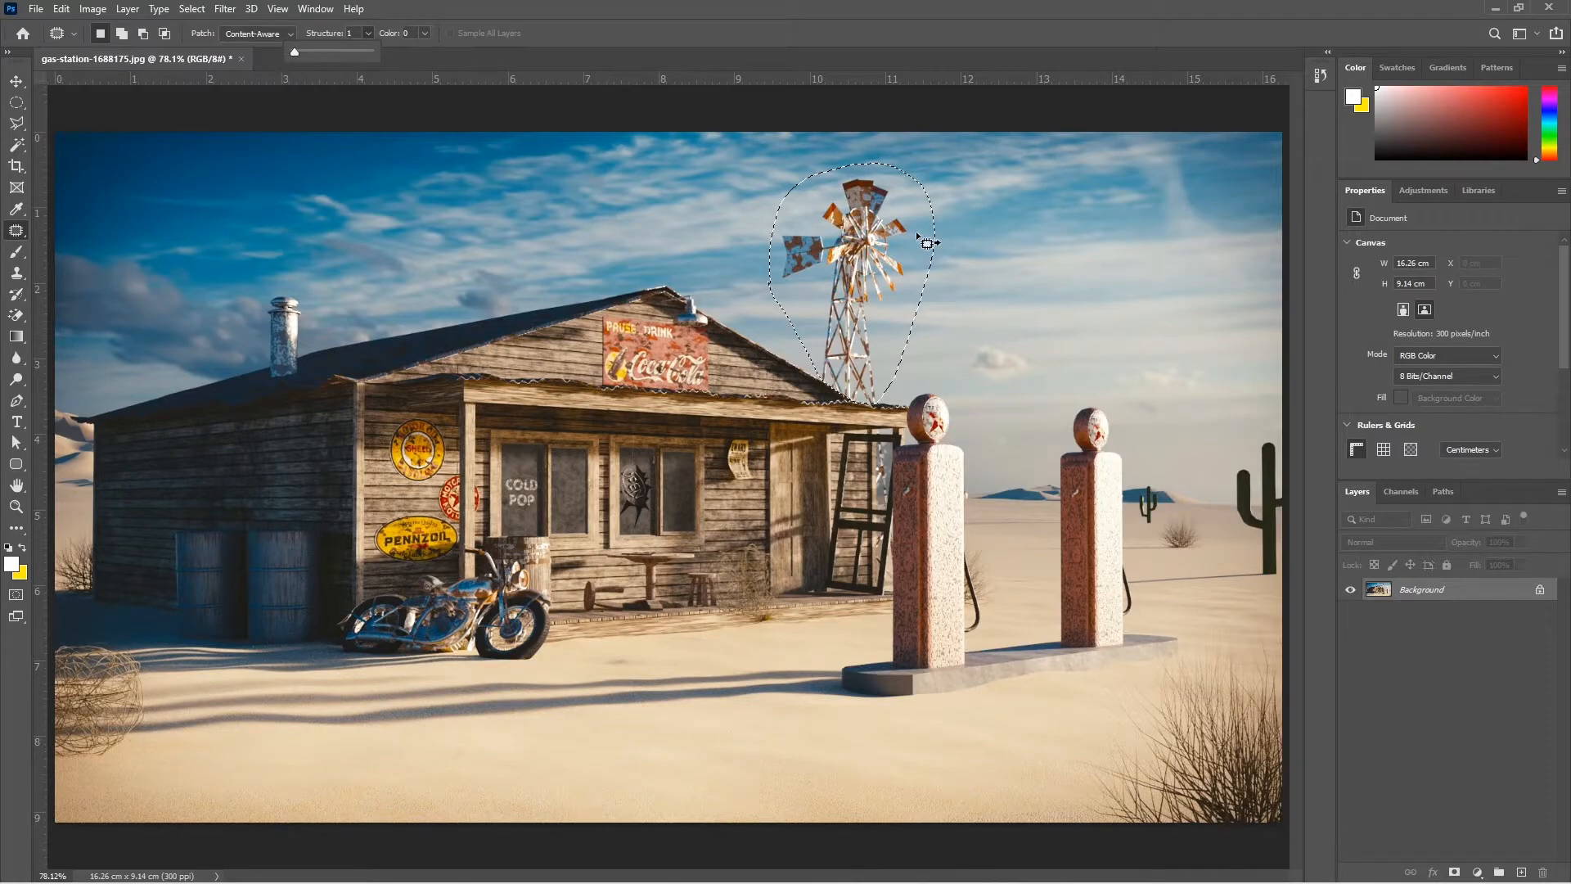
drag(863, 292, 1165, 286)
key(ctrl+d)
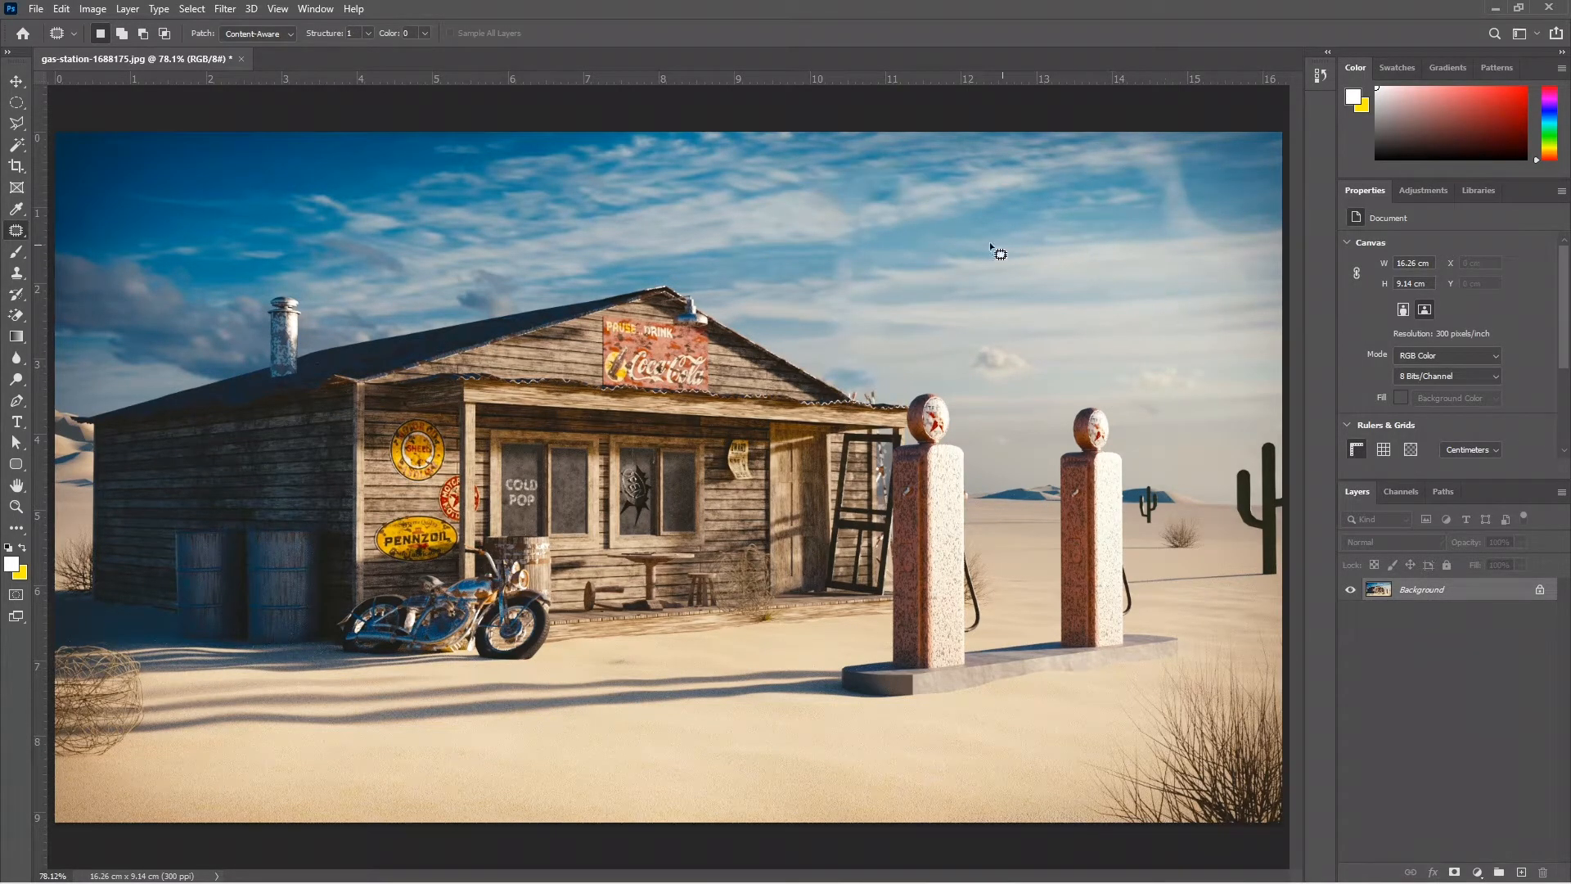
scroll(913, 227, up, 4)
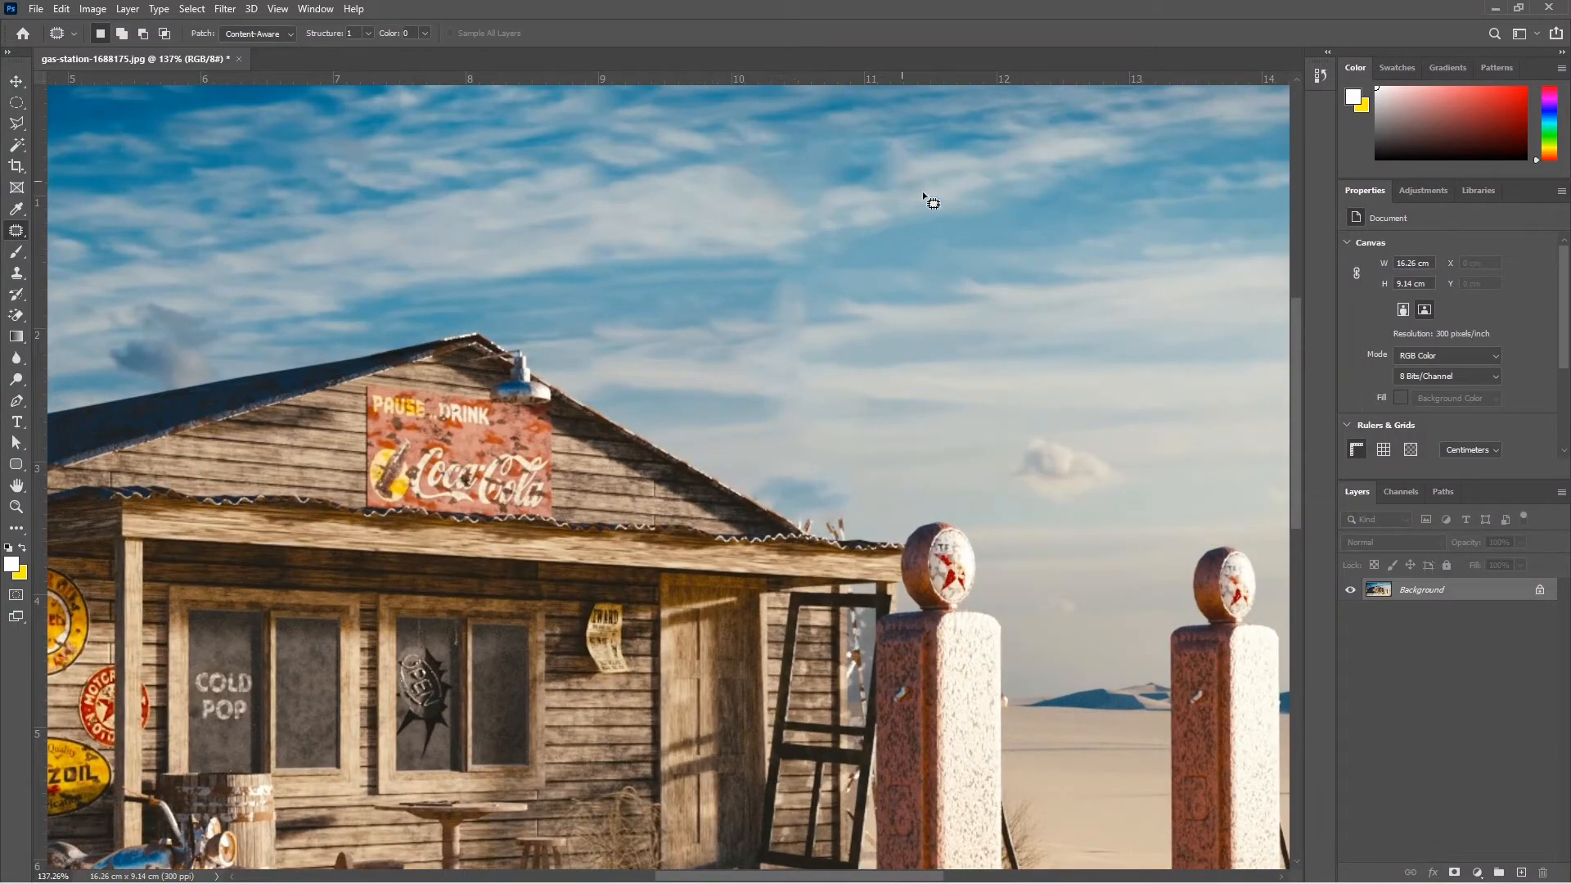
key(ctrl+0)
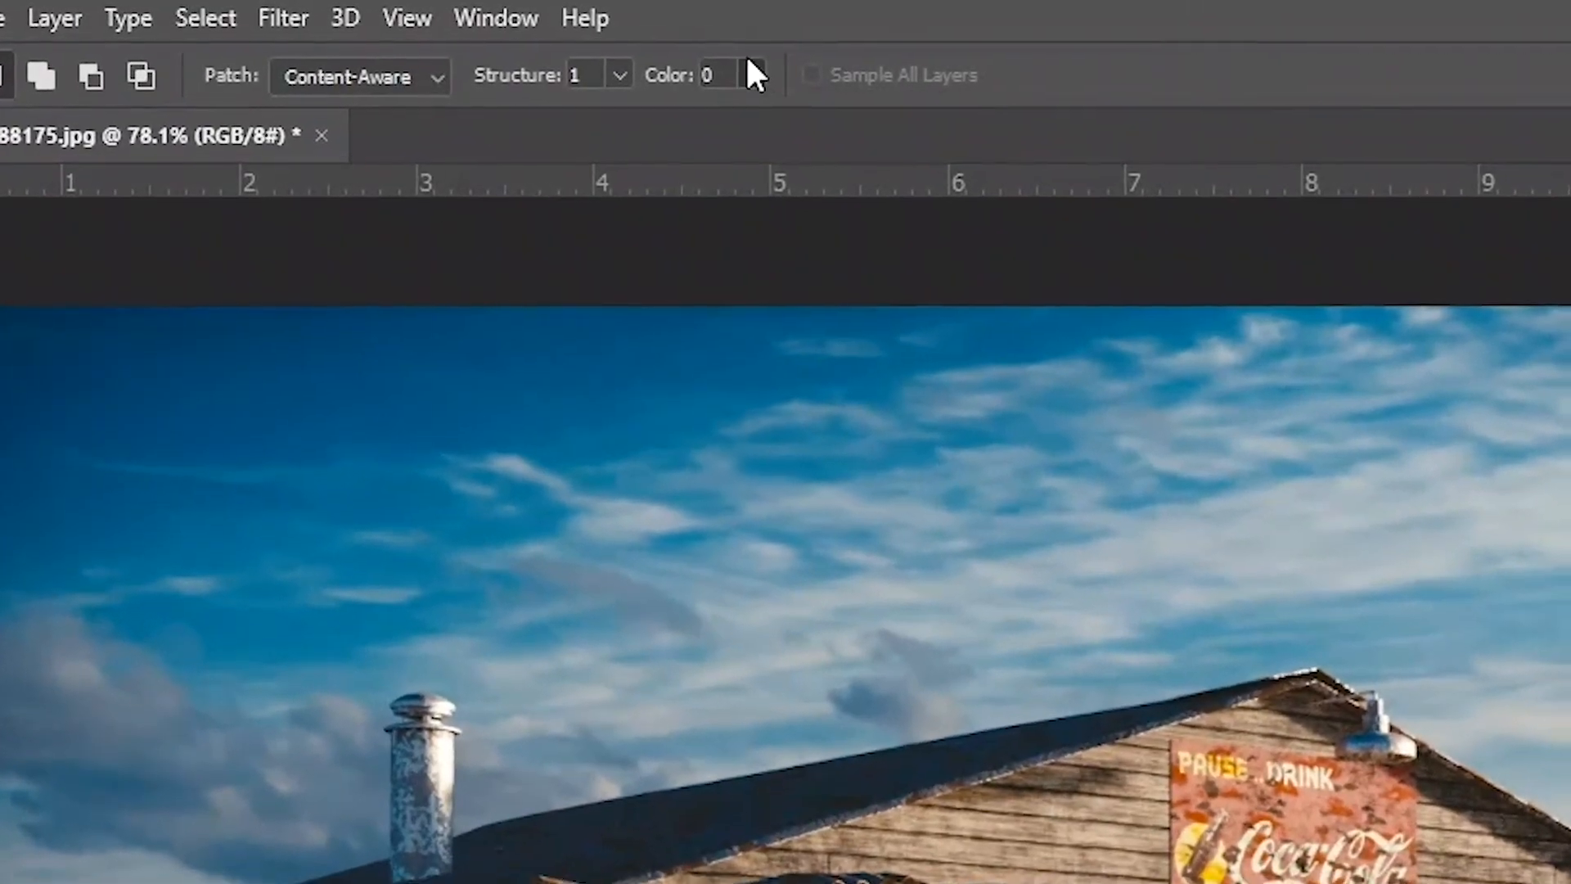
Set Structure to 7, outline the round head of the right gas pump and patch it with the wooden wall.
click(632, 73)
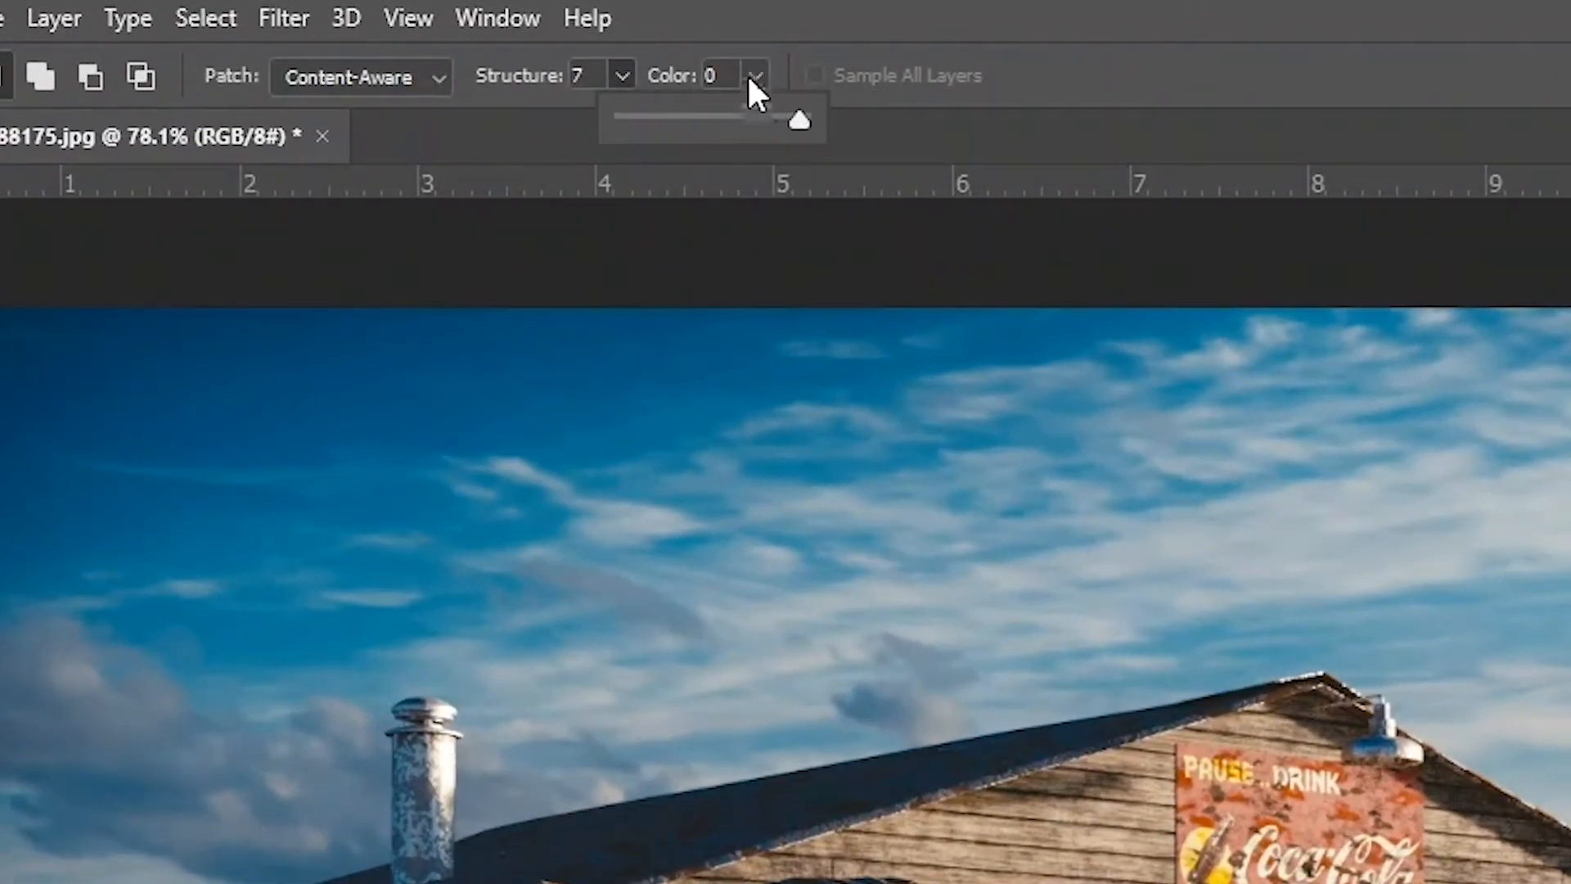
click(931, 80)
scroll(1121, 435, up, 9)
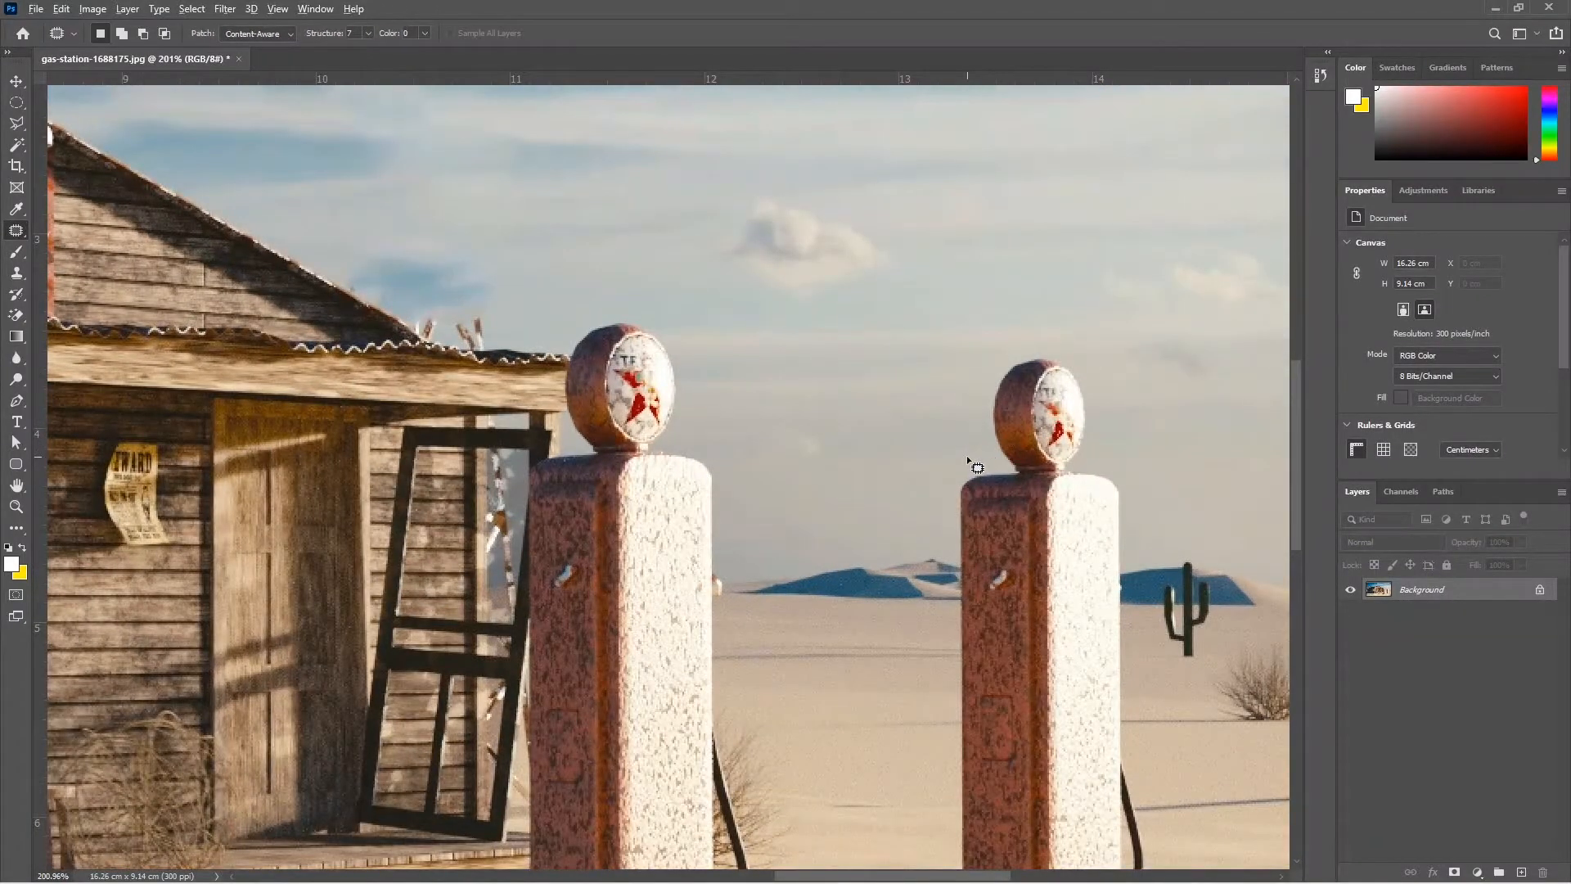
mouse_move(967, 463)
mouse_down()
mouse_move(968, 351)
mouse_move(1070, 474)
mouse_move(972, 468)
mouse_move(342, 623)
mouse_move(326, 601)
mouse_move(341, 601)
mouse_up()
scroll(974, 468, down, 3)
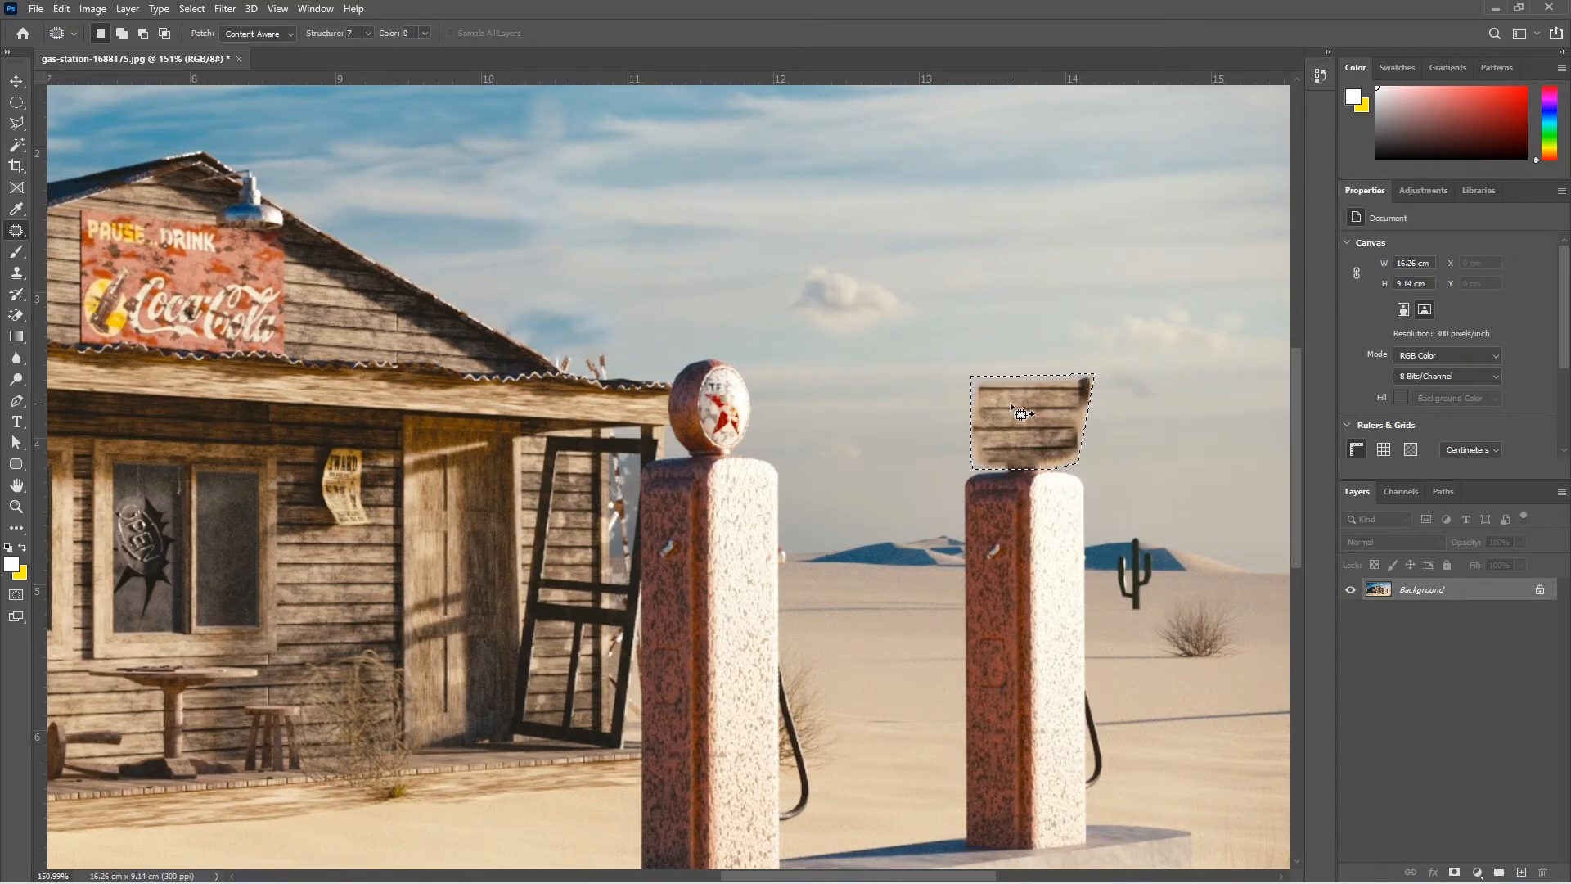
Undo the pump head patch, set Color to 10 and patch the outlined head again with the wooden wall.
key(ctrl+z)
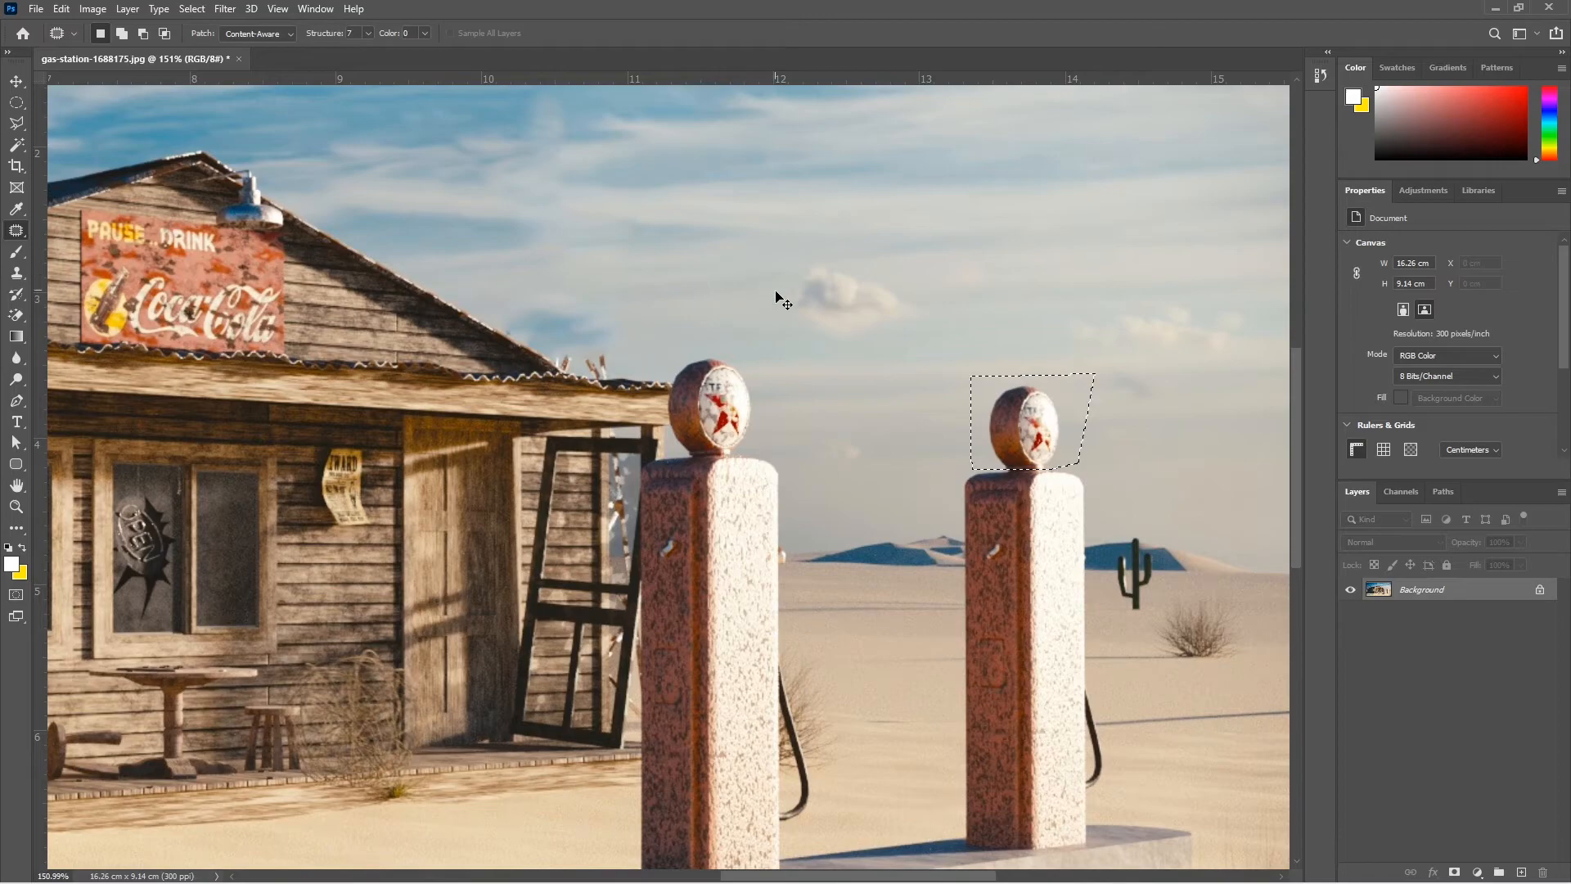
click(425, 32)
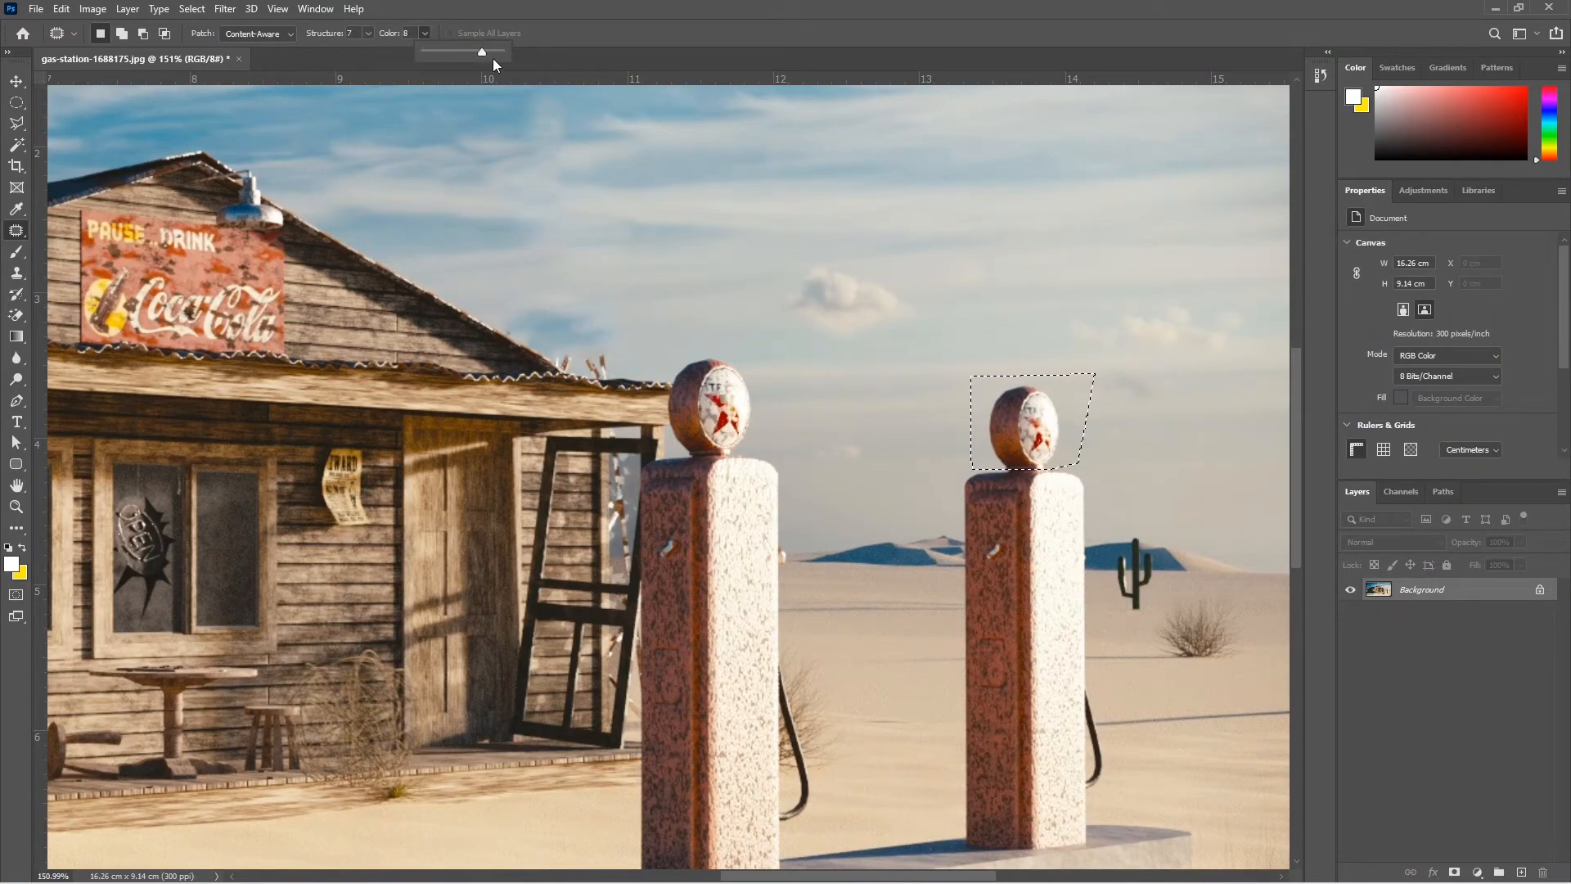
click(859, 473)
drag(1016, 434, 333, 592)
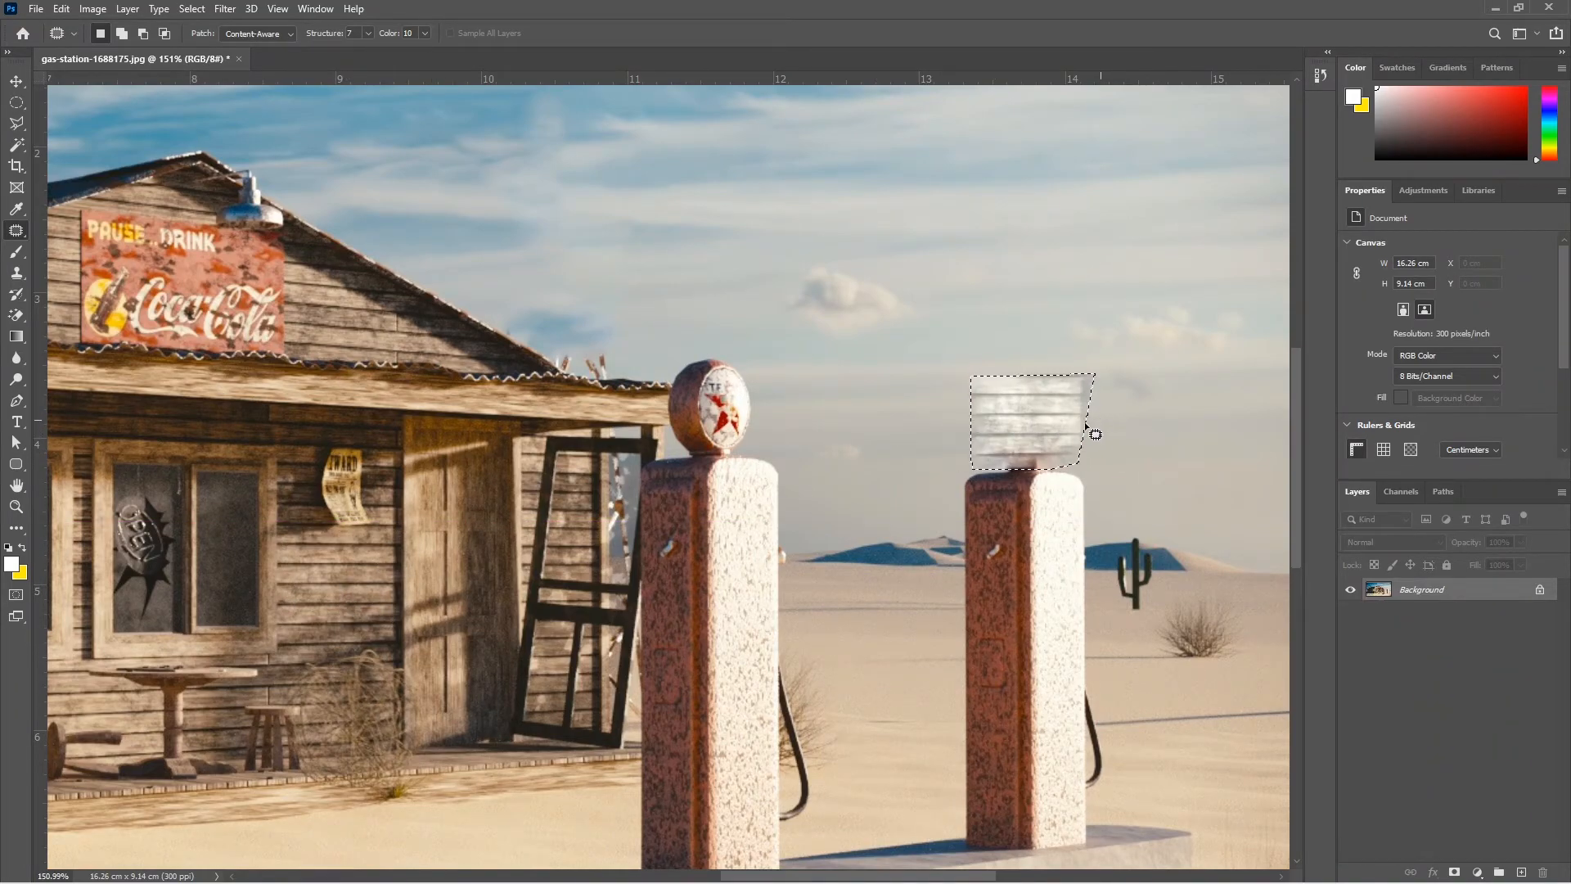
key(ctrl+0)
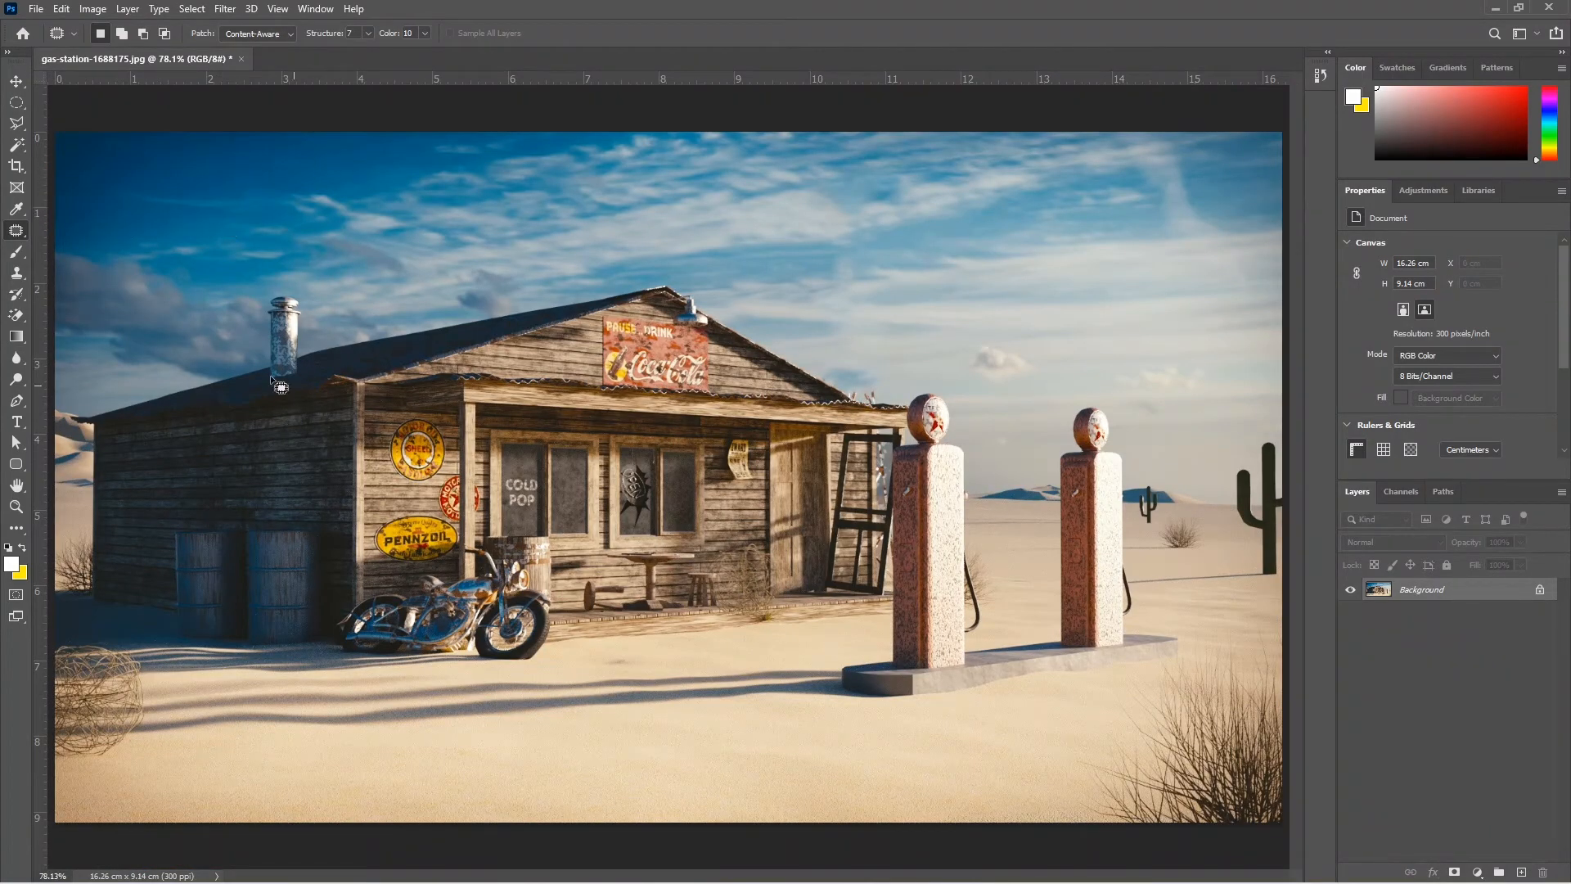
Select an elliptical sky area around the chimney top, patch it with the sky above the left gas pump and deselect.
click(16, 103)
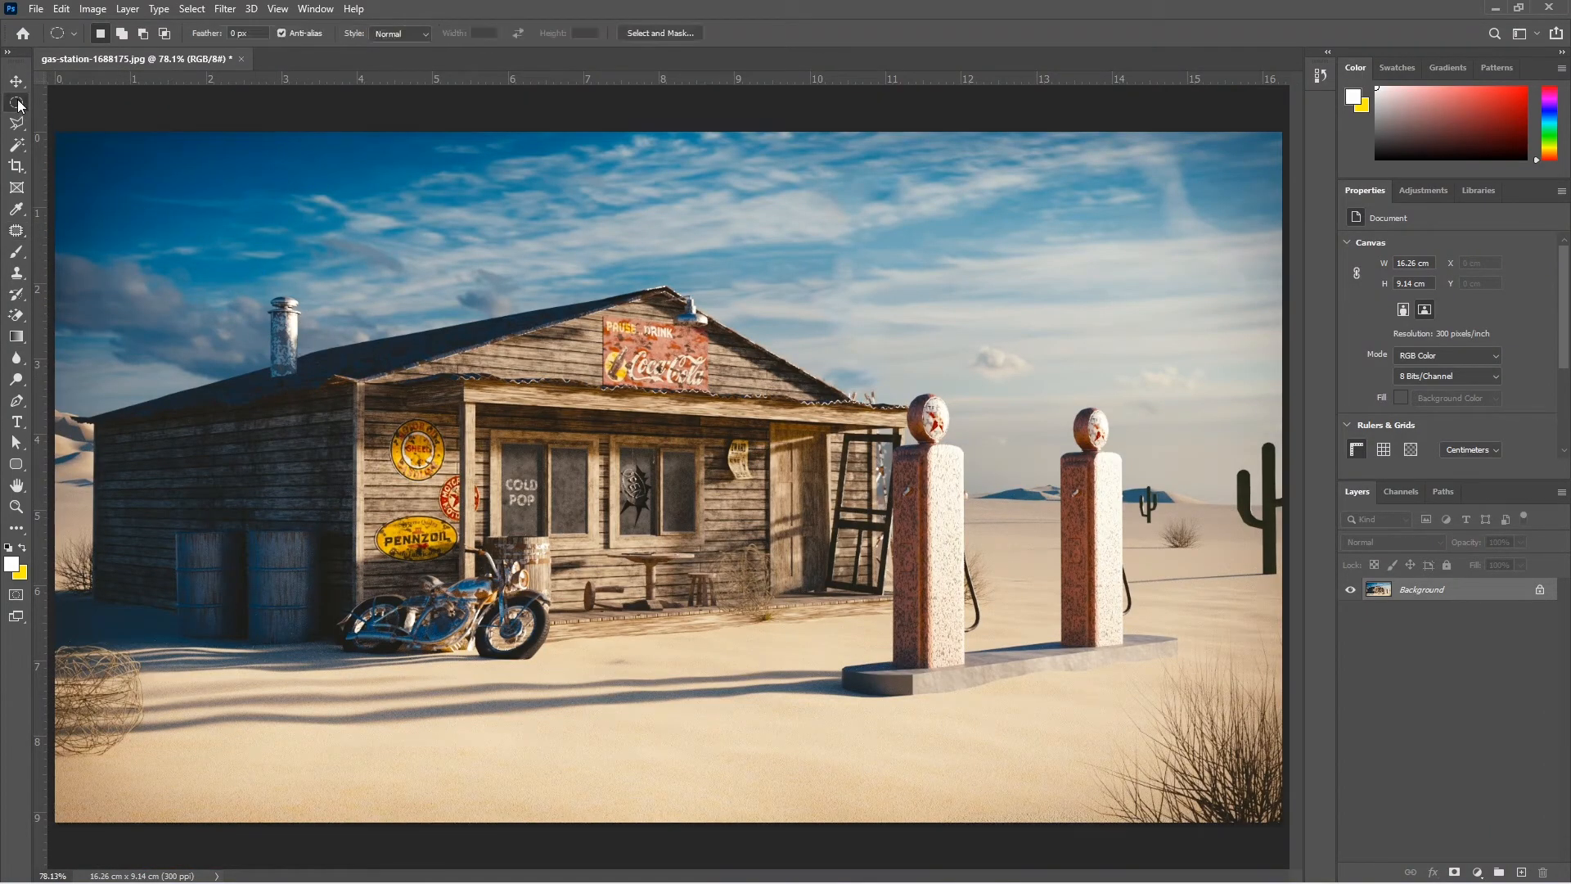
drag(247, 187, 463, 336)
key(j)
drag(401, 279, 950, 256)
key(ctrl+d)
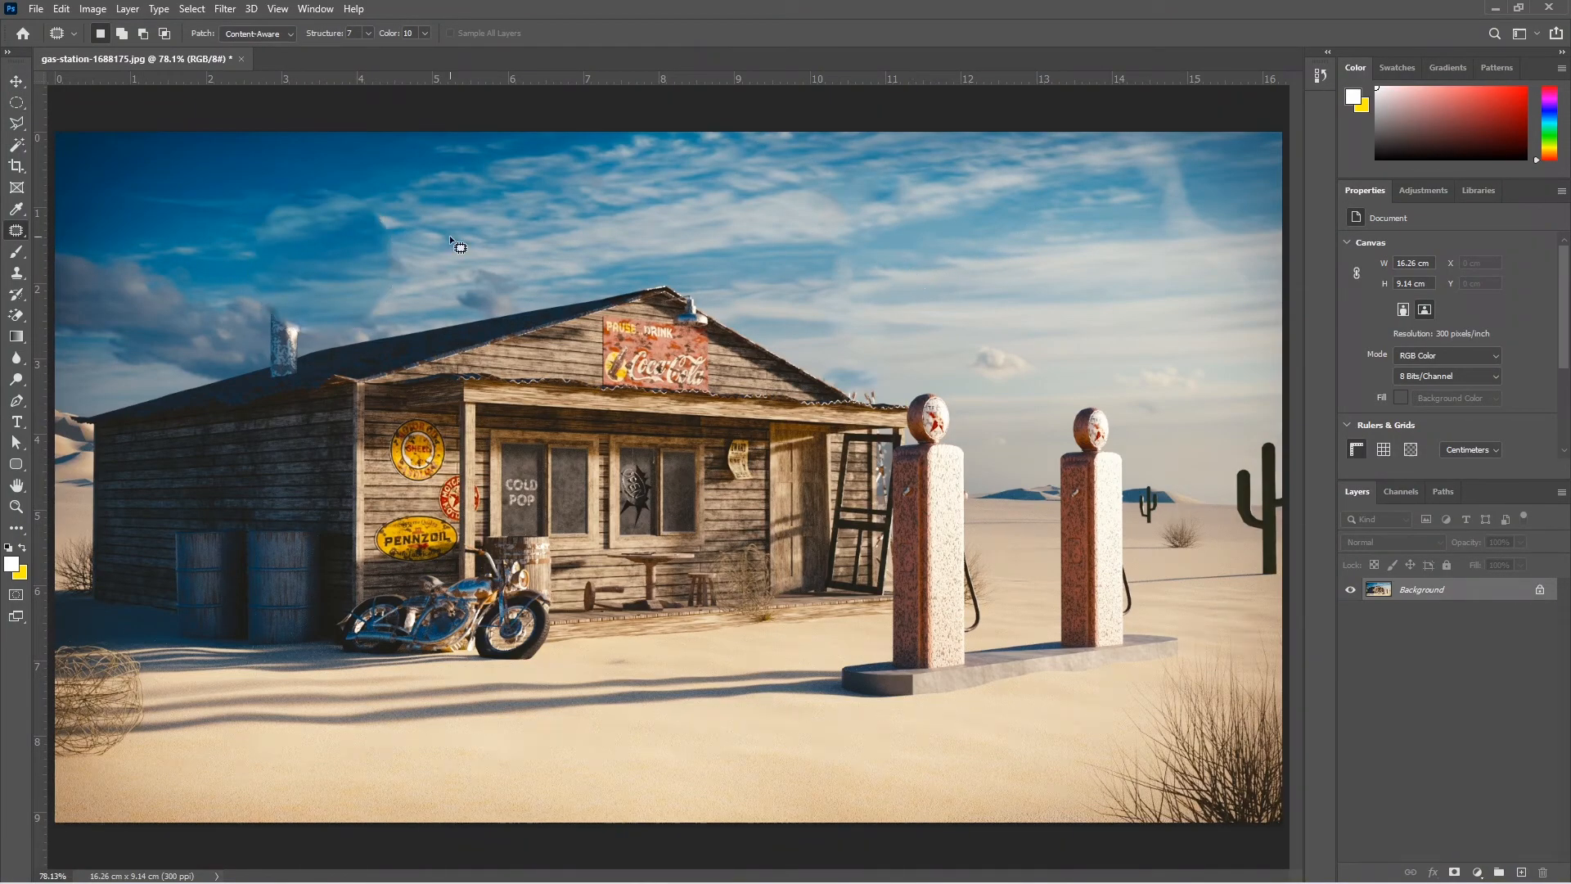